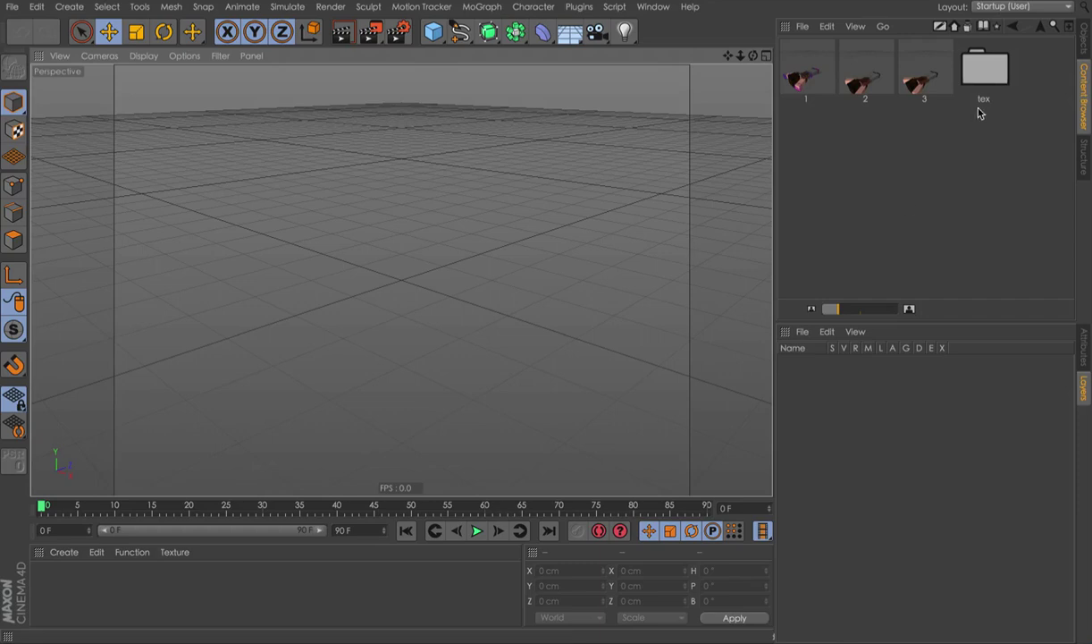
- Load animated rig 1 and extend the timeline's preview range to 111 F to play its full animation
double_click(828, 68)
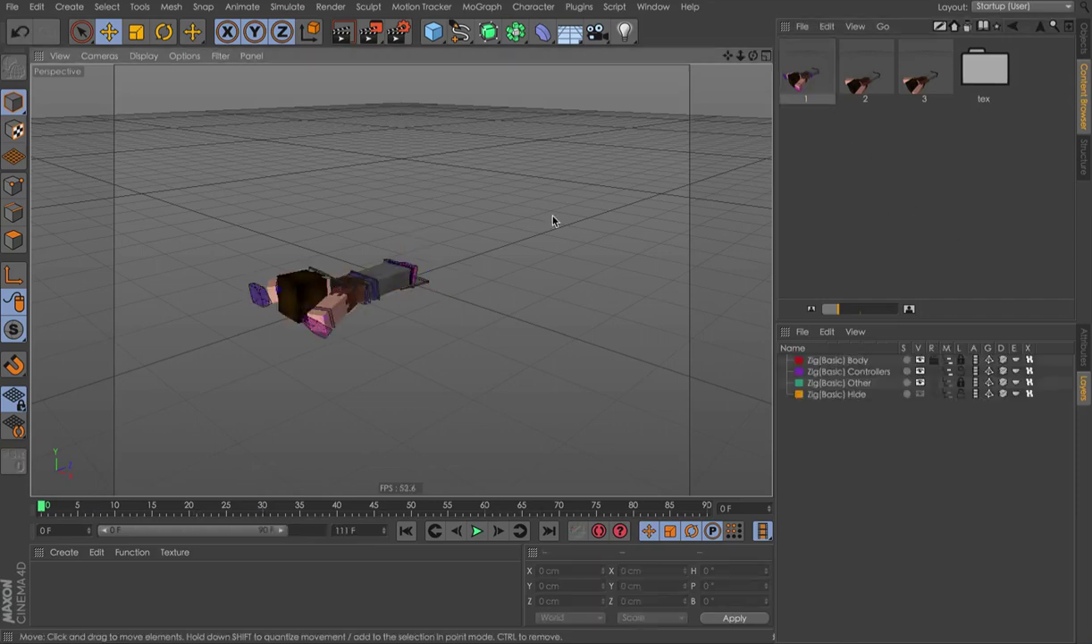
left_click_drag(367, 280, 517, 264, "alt")
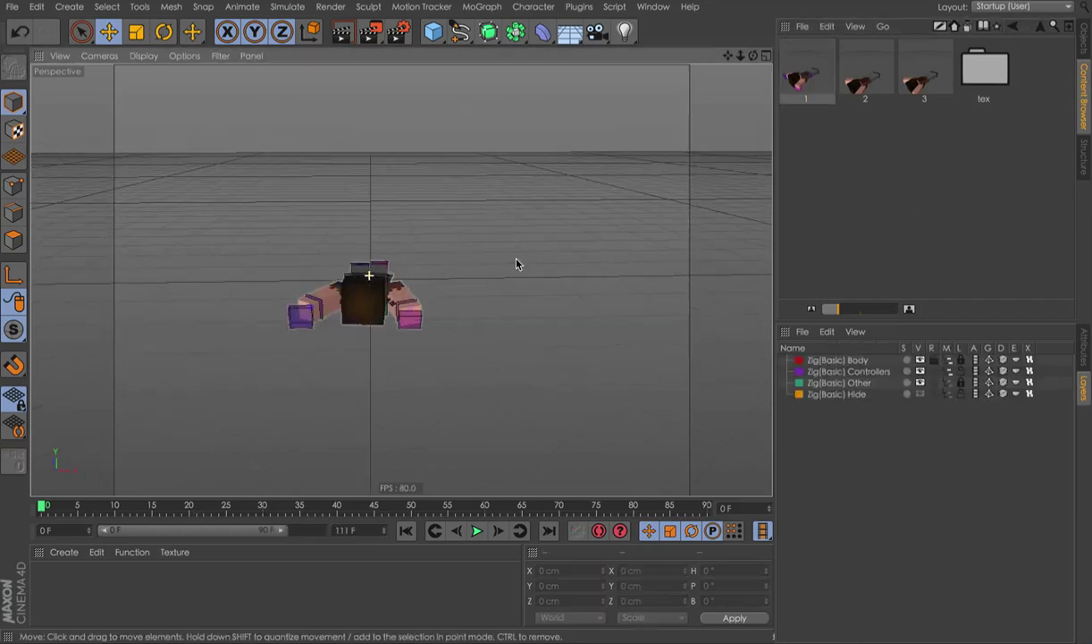
scroll(430, 293, "up", 5)
left_click_drag(430, 292, 447, 244, "alt")
scroll(427, 293, "down", 3)
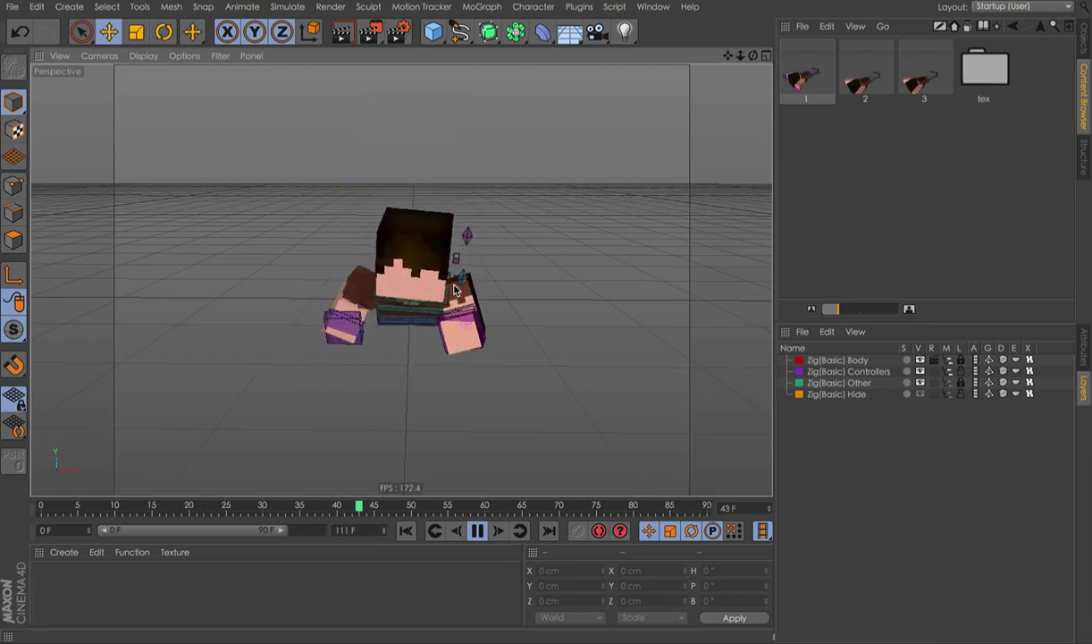
left_click_drag(279, 531, 457, 529)
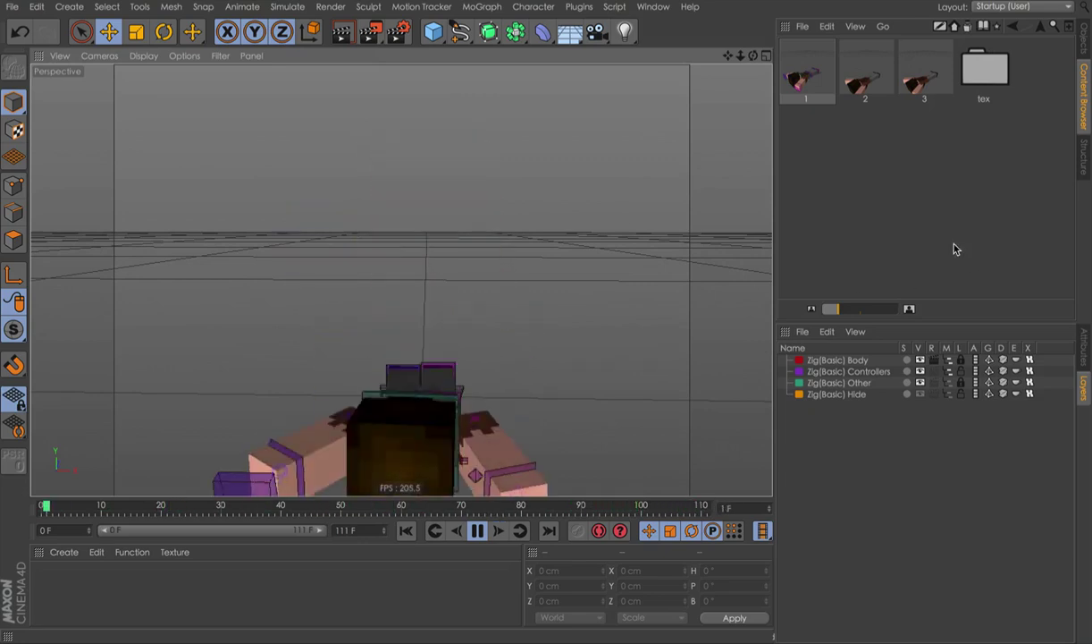
- Browse the Presets library to a template rig folder, examine the rigs it holds and check the scene's object list
left_click(1034, 36)
left_click(1034, 36)
left_click(1034, 35)
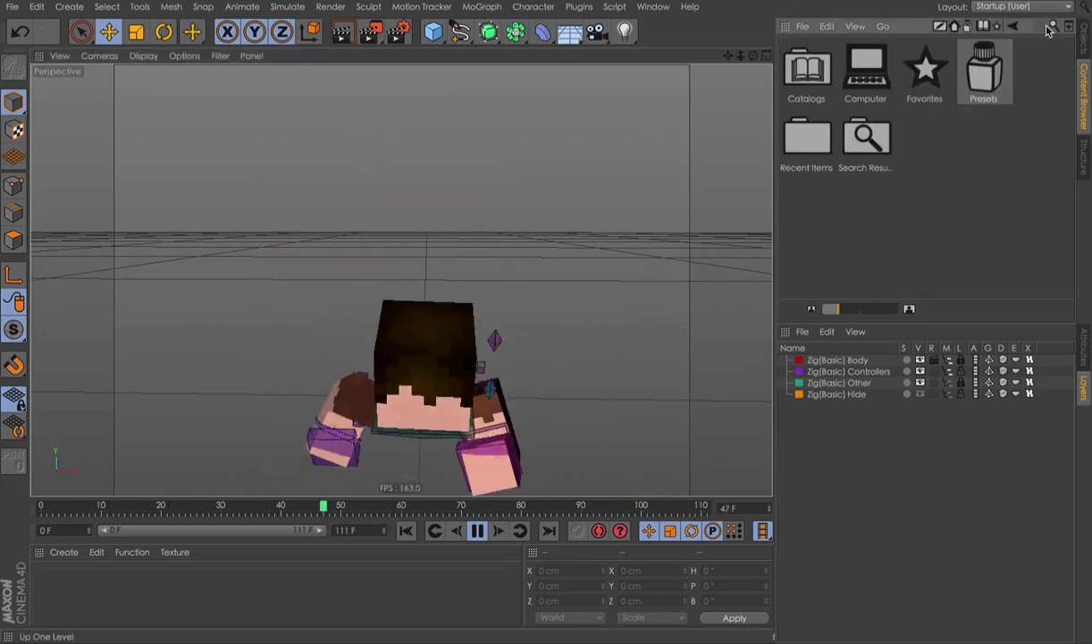
double_click(983, 71)
double_click(945, 215)
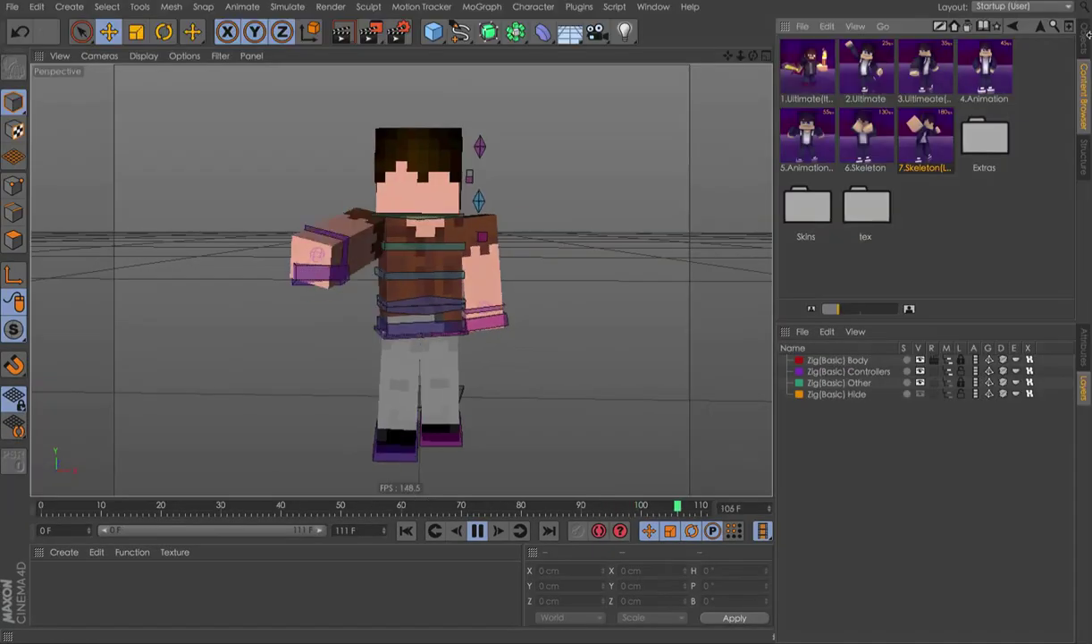
left_click(1084, 85)
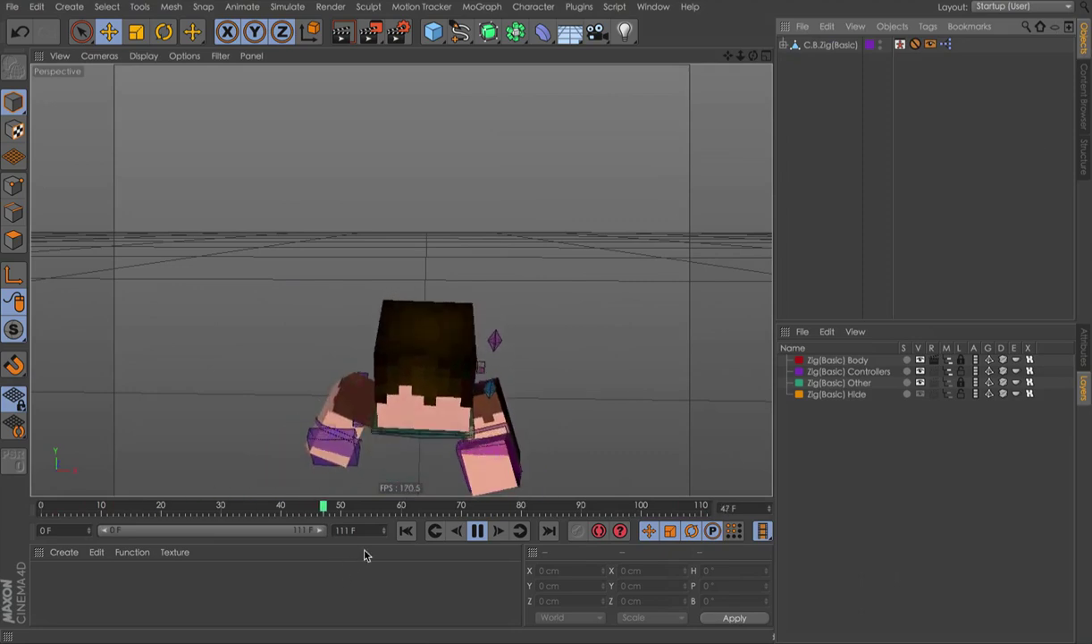
left_click(1084, 65)
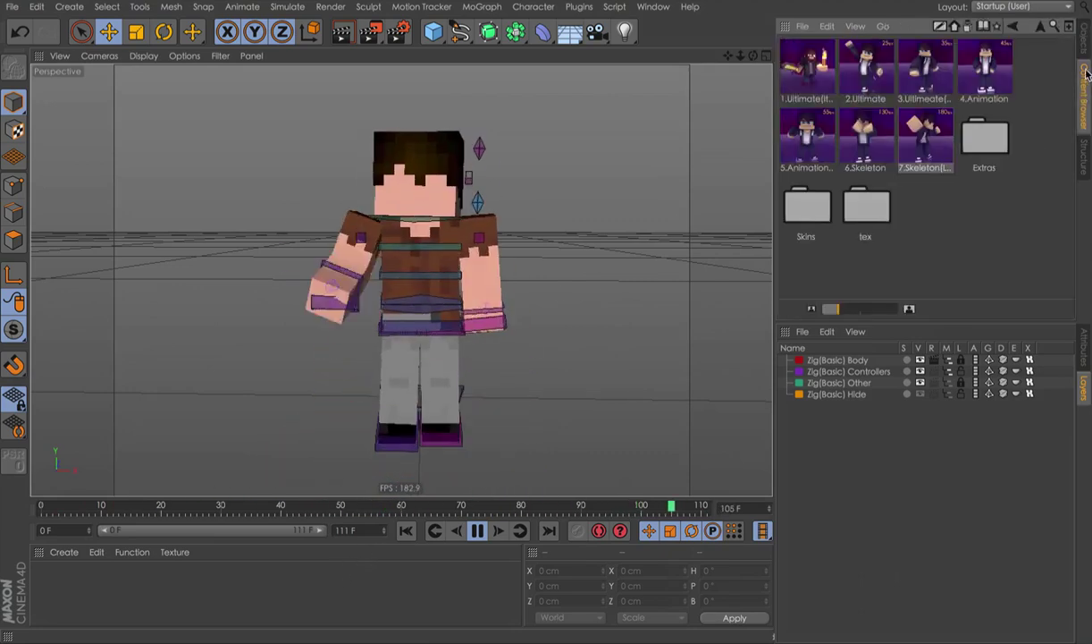
- Return through the preset library to the animated rigs folder holding rigs 1, 2 and 3
left_click(1042, 30)
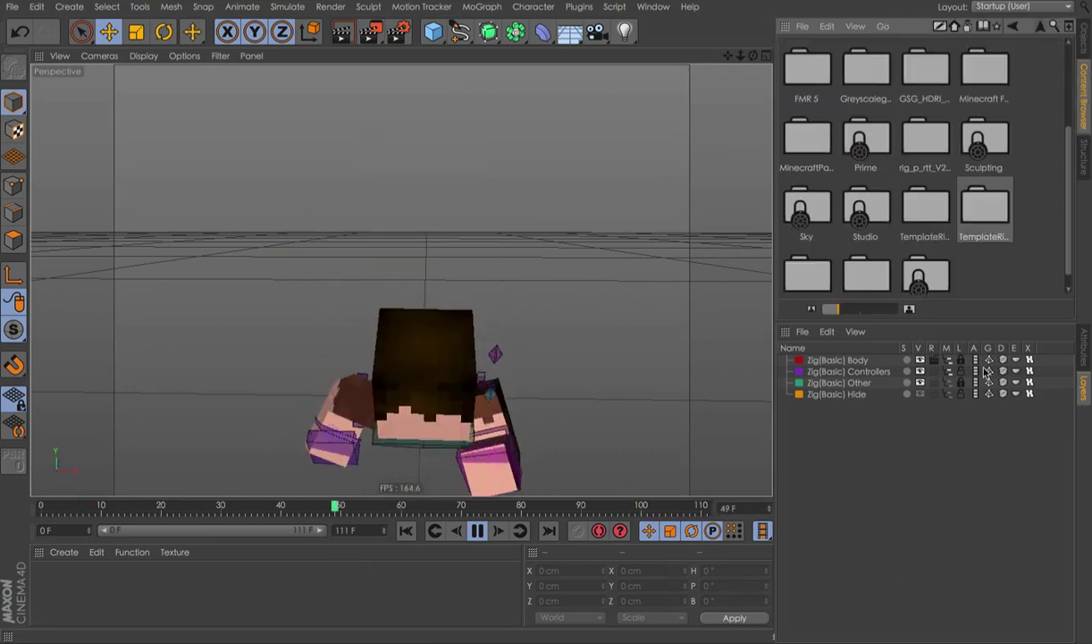
scroll(972, 230, "down", 1)
left_click(1038, 30)
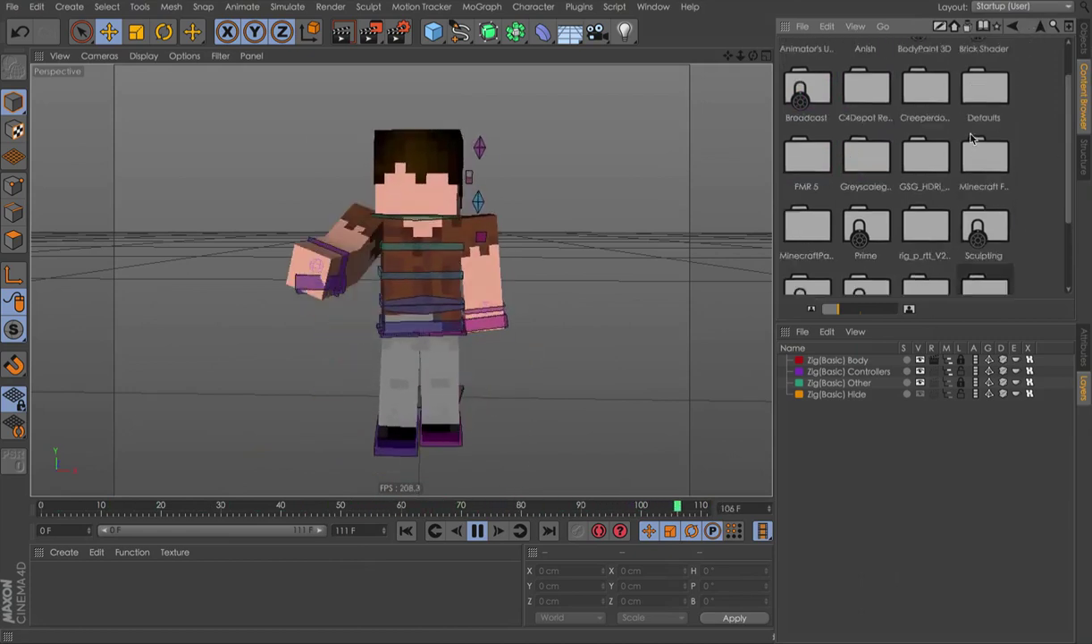
double_click(809, 76)
double_click(825, 81)
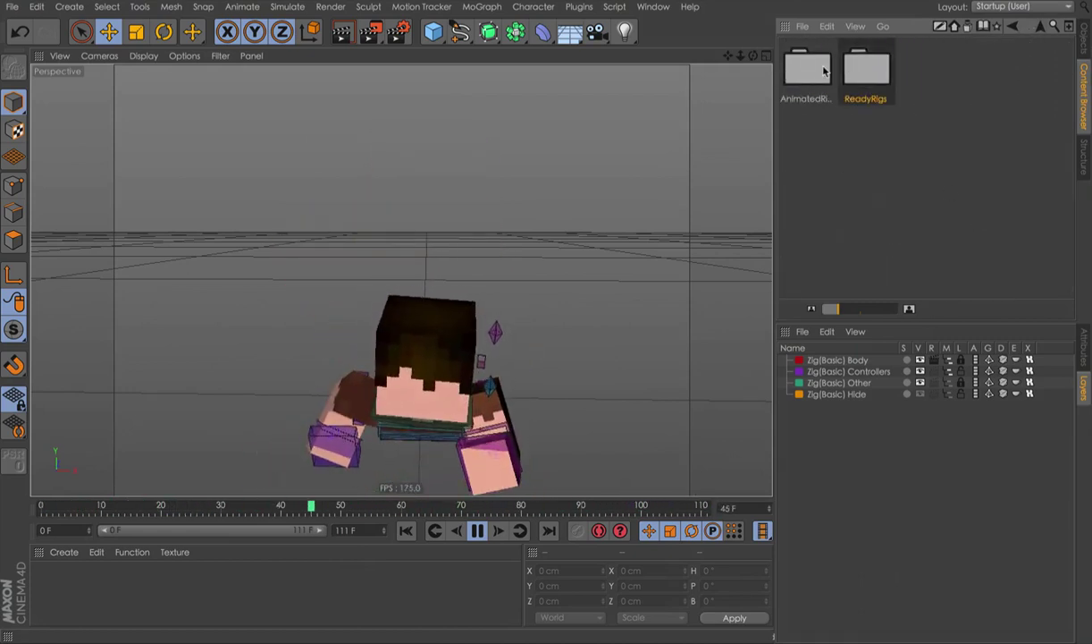
double_click(809, 71)
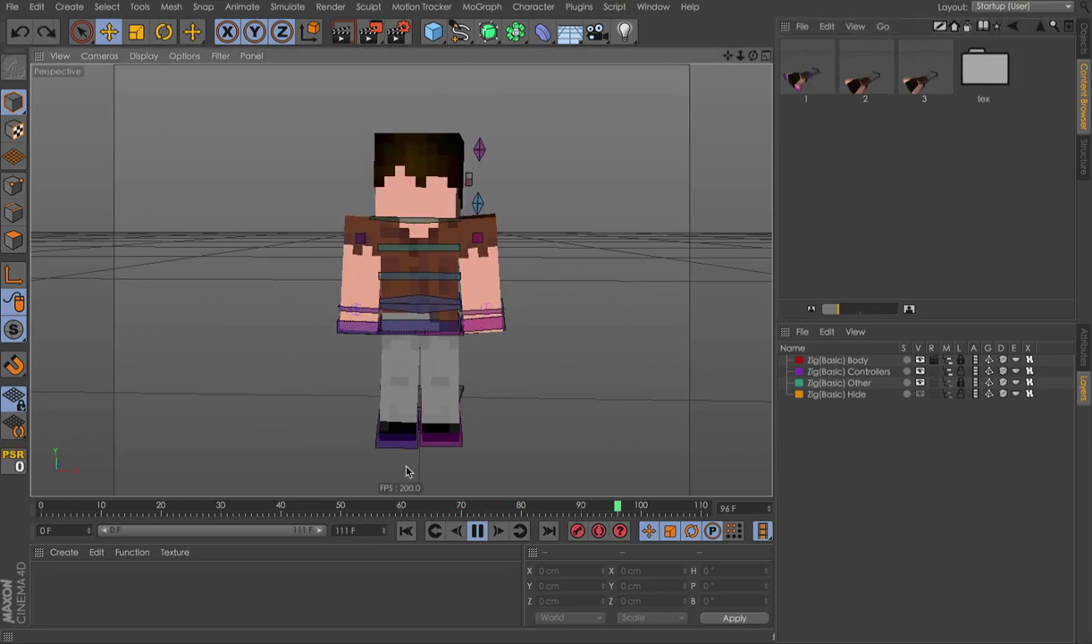
- Remove animated rig 1 from the scene and load animated rig 2 in its place
key("ctrl+z")
double_click(851, 77)
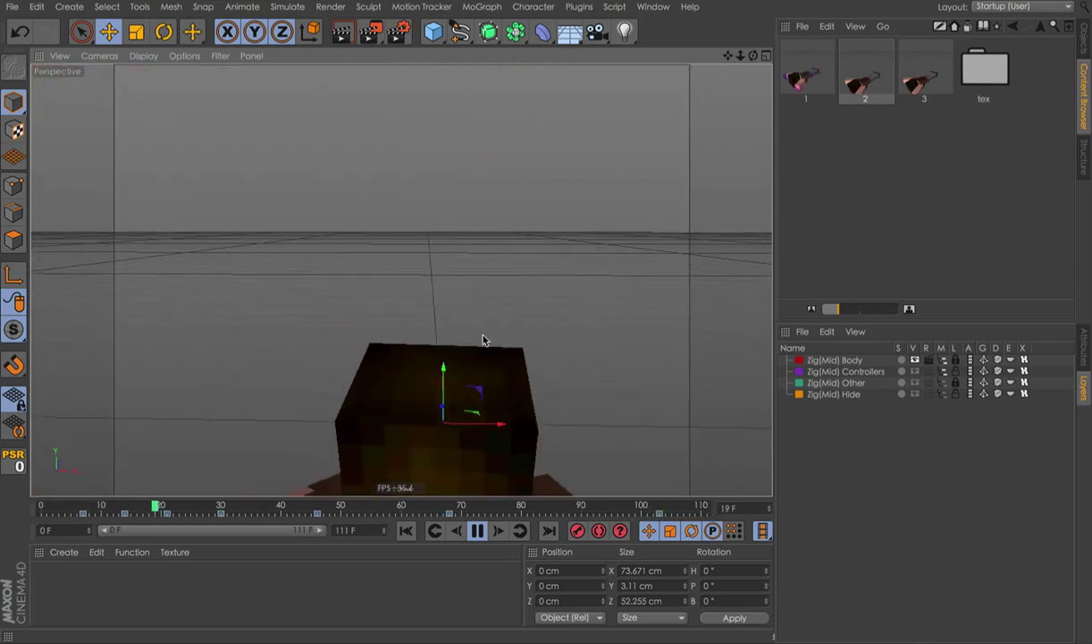
- Load animated rig 3, make its Controllers layer visible and play its animation with the controller above the head selected
double_click(871, 99)
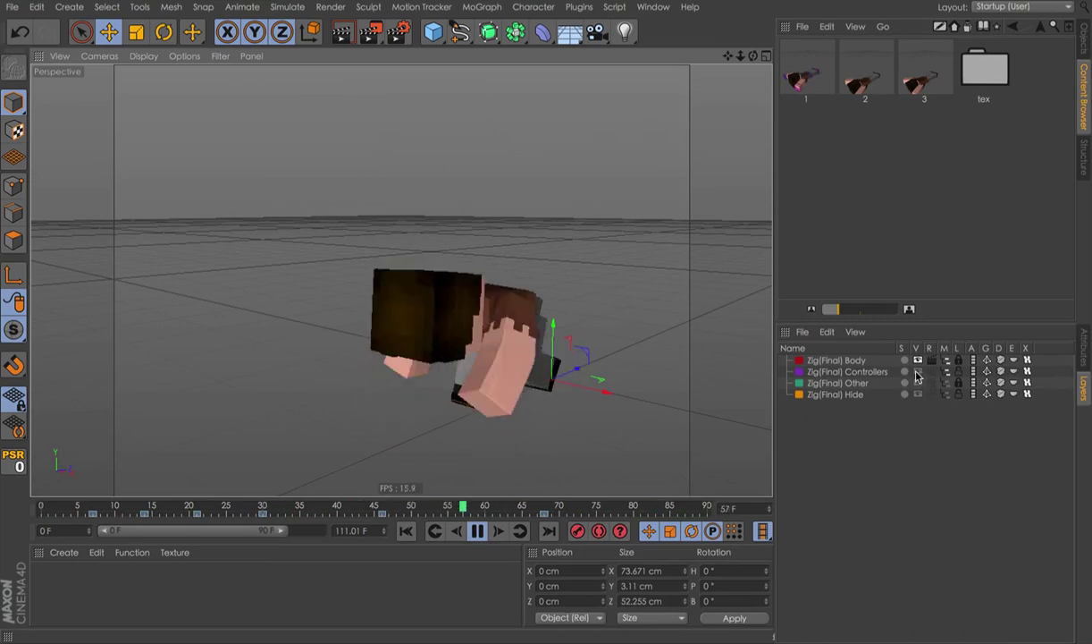
key("F8")
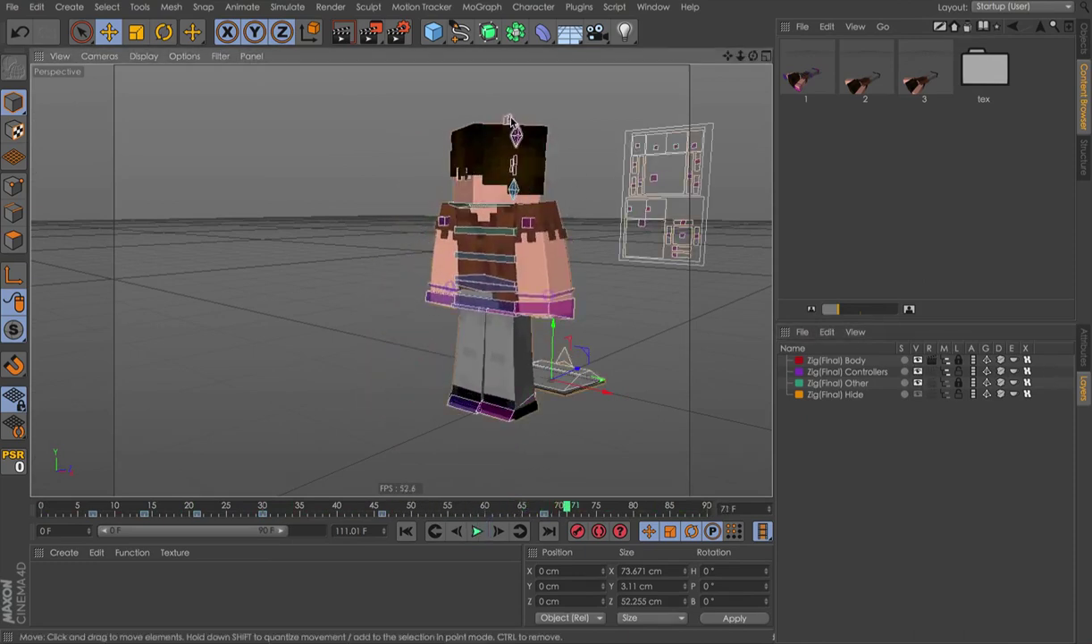
left_click(507, 119)
left_click_drag(507, 119, 288, 84, "alt")
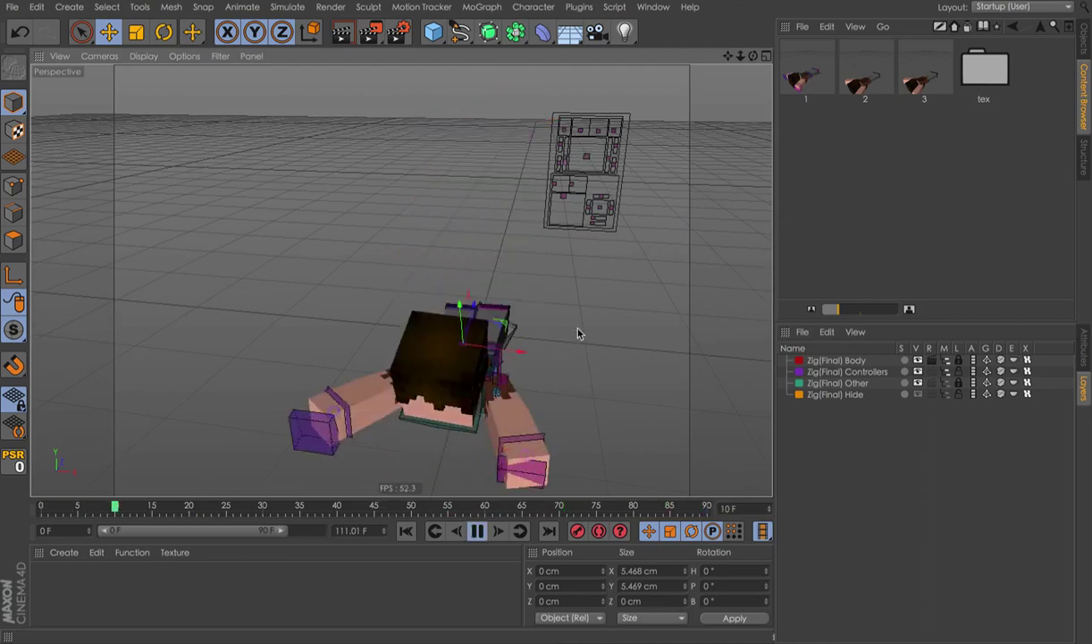
left_click_drag(580, 335, 563, 420, "alt")
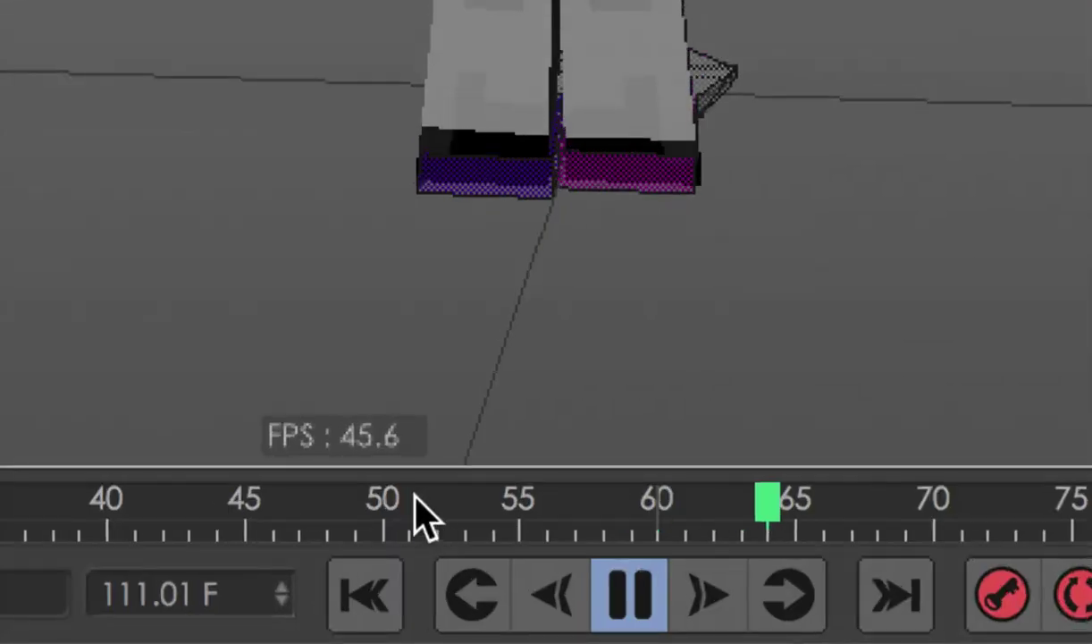
- Stop the playback and render viewport previews of animated rig 3 at frames 5, 15 and 74
key("F8")
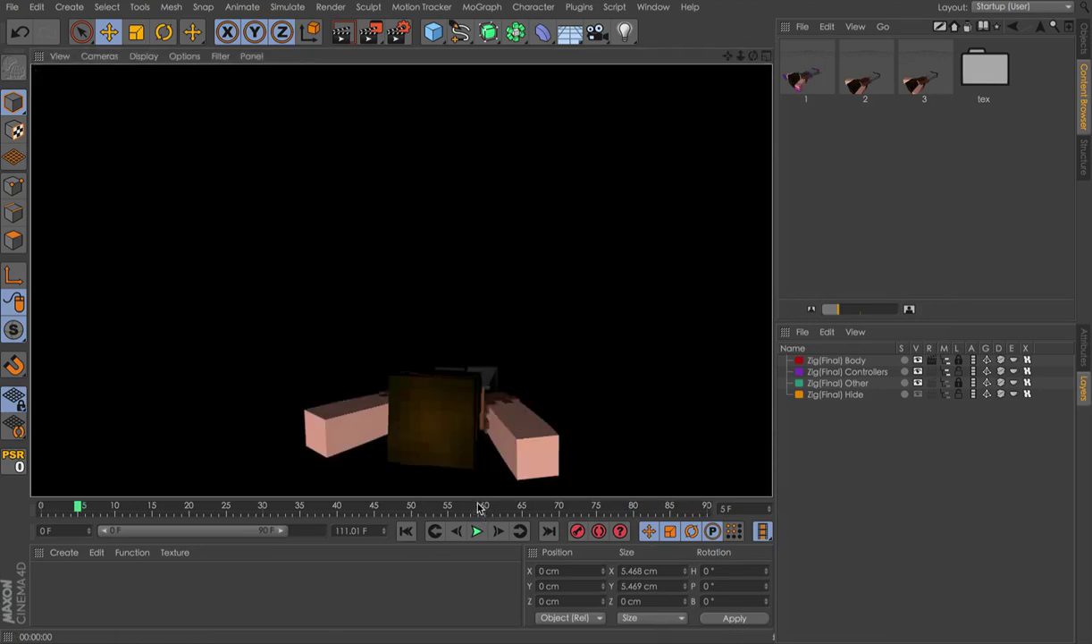
key("g")
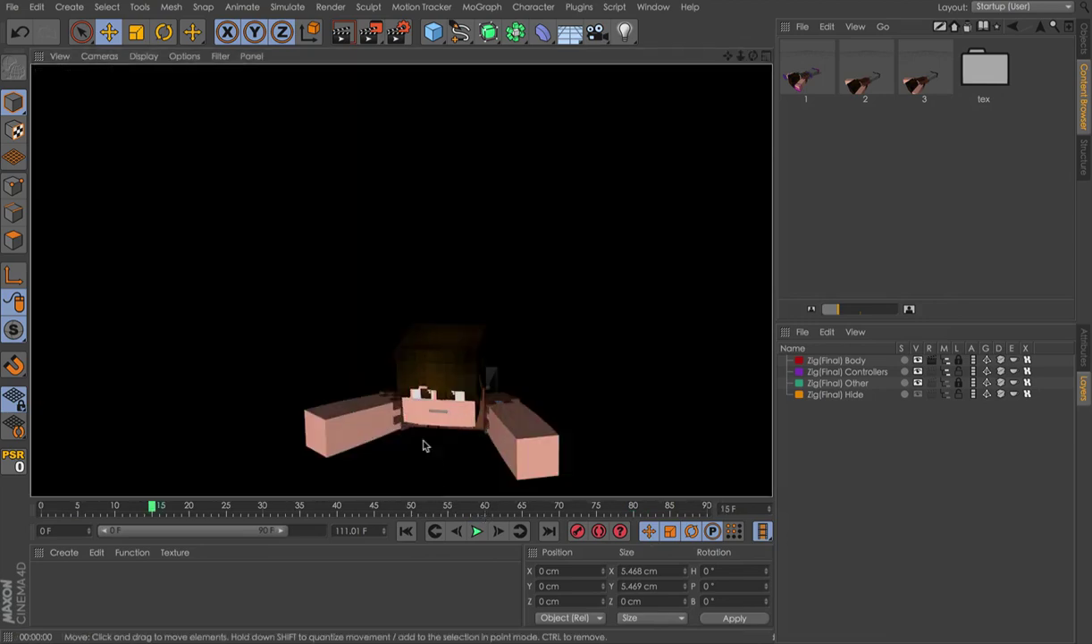
key("g")
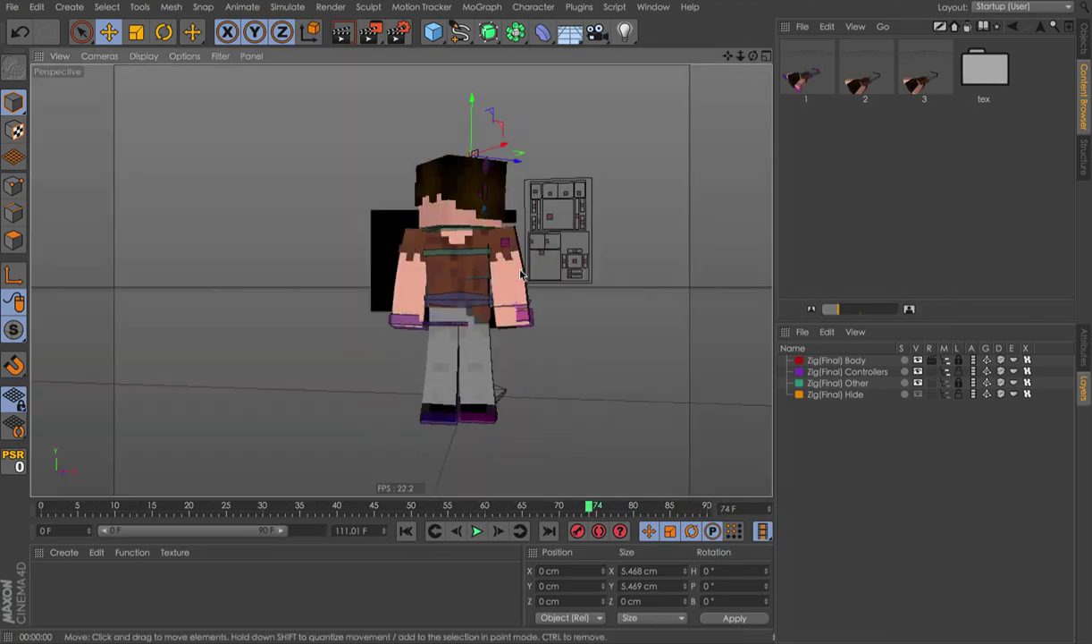
- Slide the controller above the head to X 8.202 cm and examine the face and body at frame 74
scroll(512, 251, "up", 8)
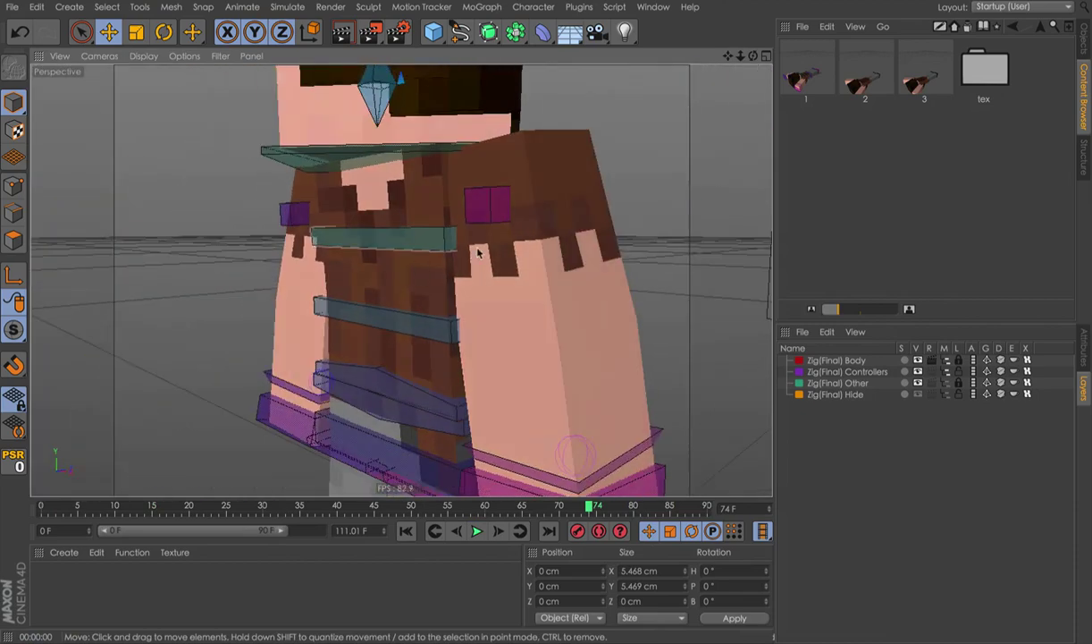
scroll(501, 253, "down", 8)
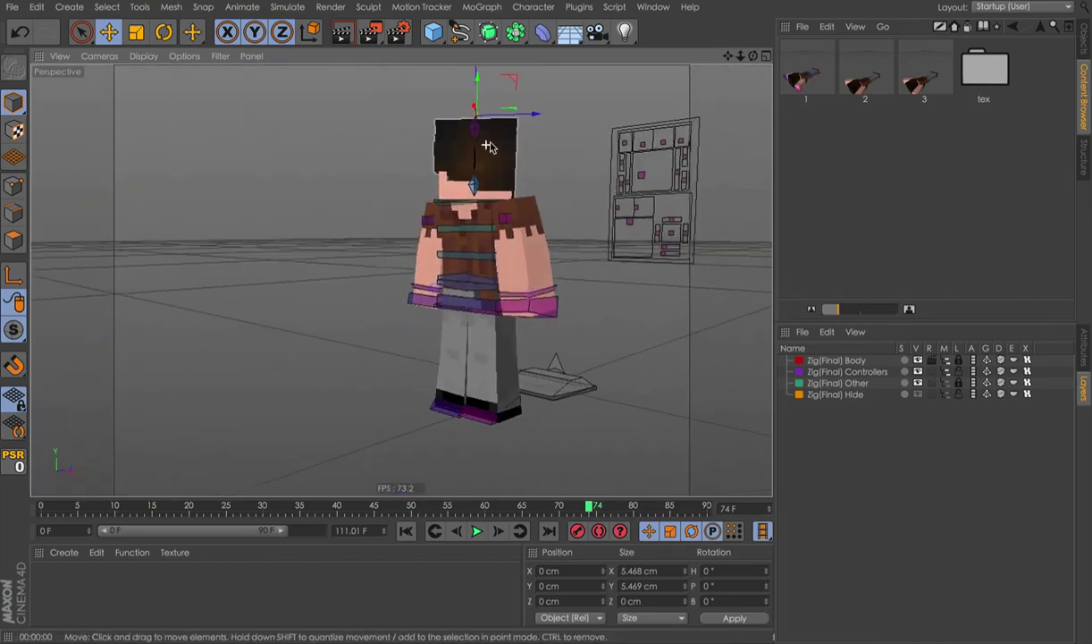
left_click_drag(487, 146, 616, 149, "alt")
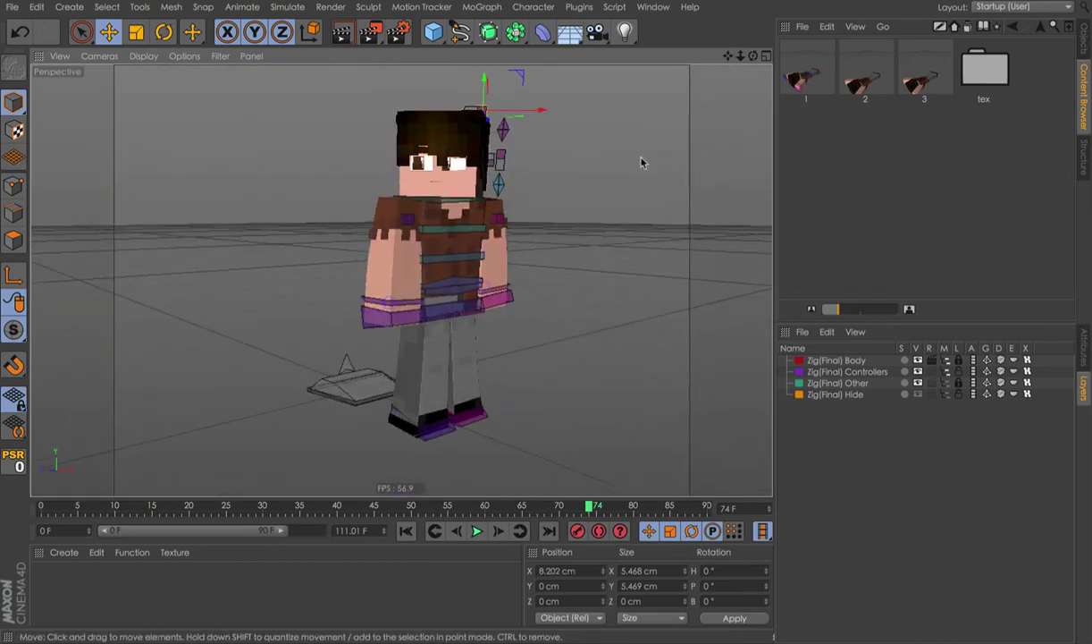
scroll(590, 170, "up", 8)
scroll(537, 183, "down", 7)
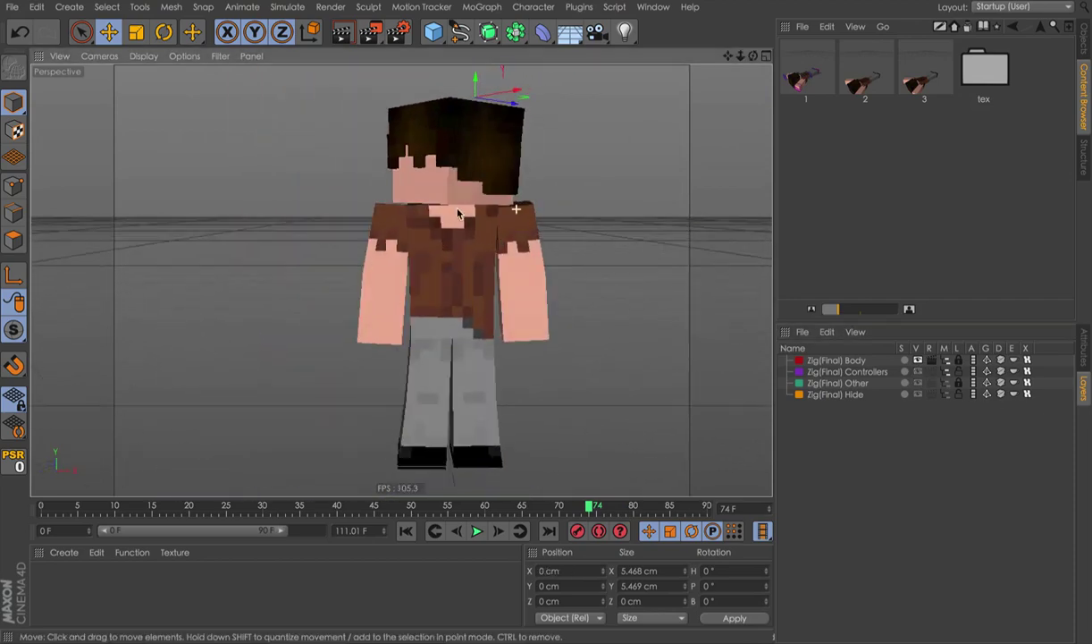
- Play the animation of rig 3 and watch it from the front with the facial features and controllers shown
scroll(458, 213, "down", 3)
key("F8")
left_click_drag(576, 349, 462, 339, "alt")
mouse_move(454, 362)
right_mouse_down("alt")
mouse_move(339, 366)
mouse_move(563, 331)
mouse_move(404, 368)
mouse_move(451, 365)
right_mouse_up("alt")
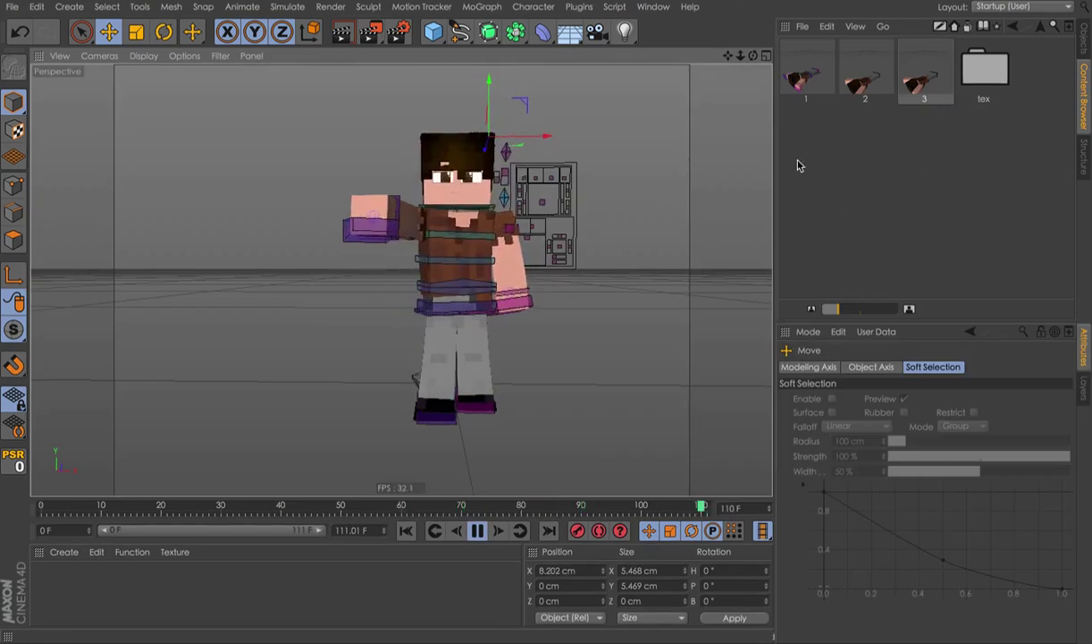
key("ctrl+z")
key("ctrl+F4")
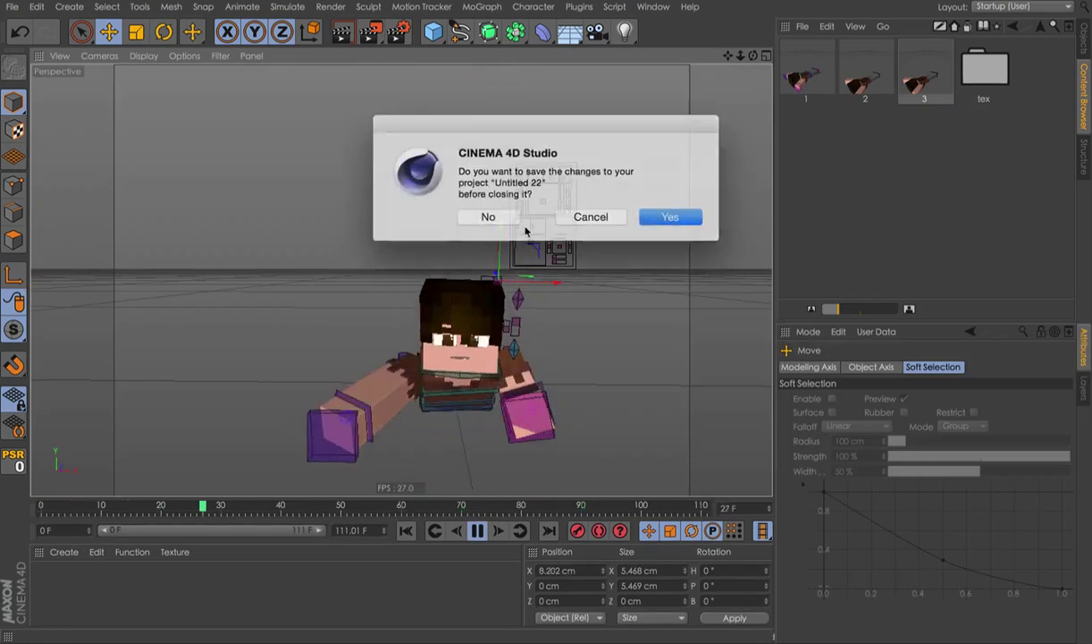
left_click(588, 214)
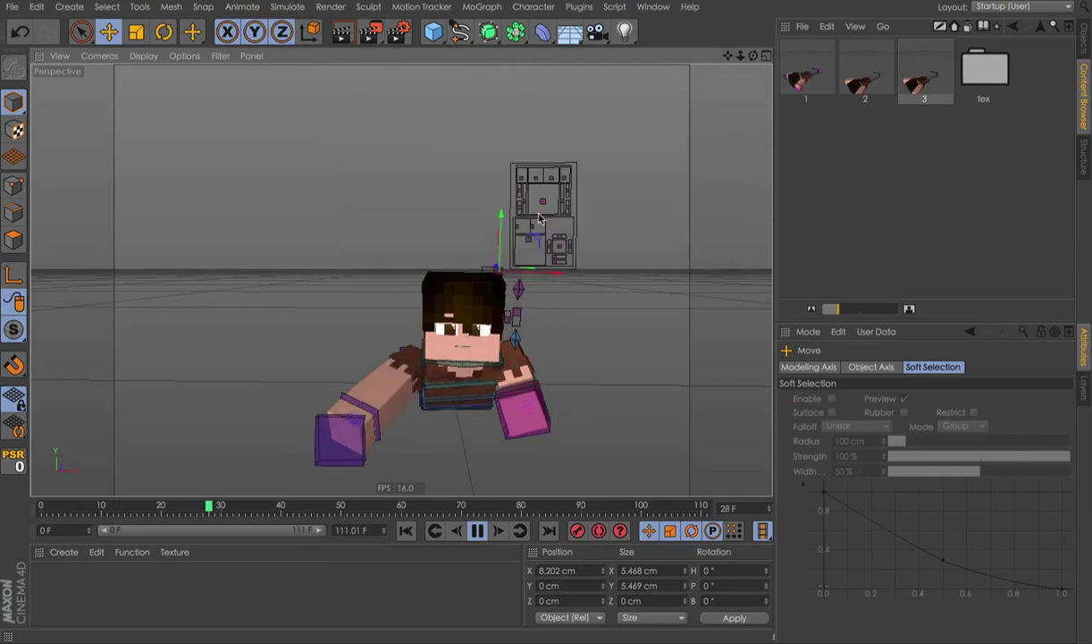
- Load animated rig 1 and hide its Controllers and Other layers in the viewport
double_click(804, 78)
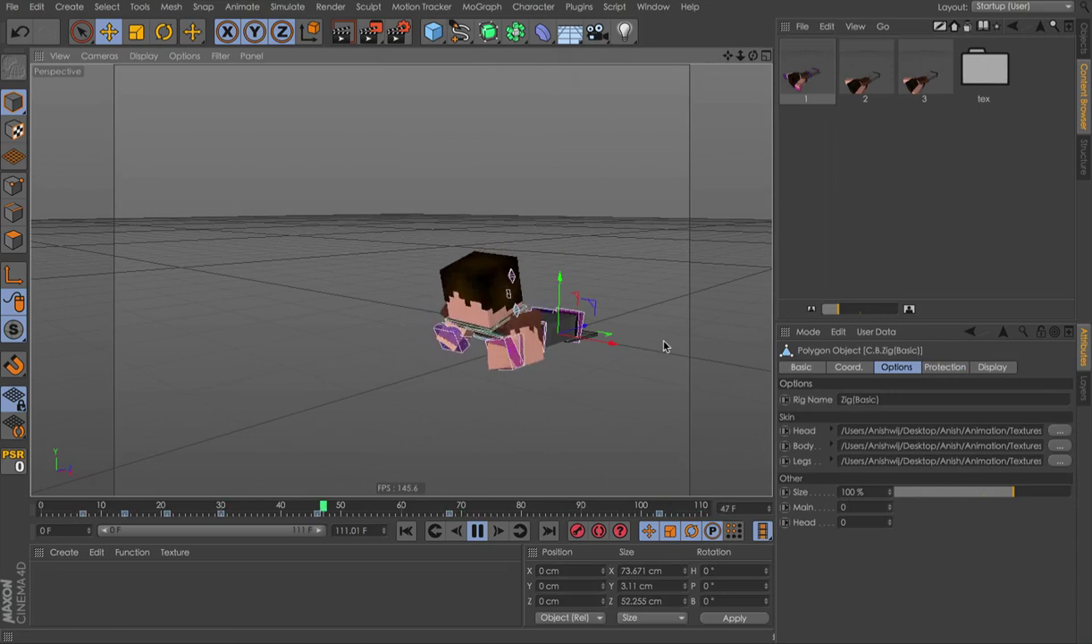
left_click(1085, 381)
left_click_drag(921, 374, 918, 394)
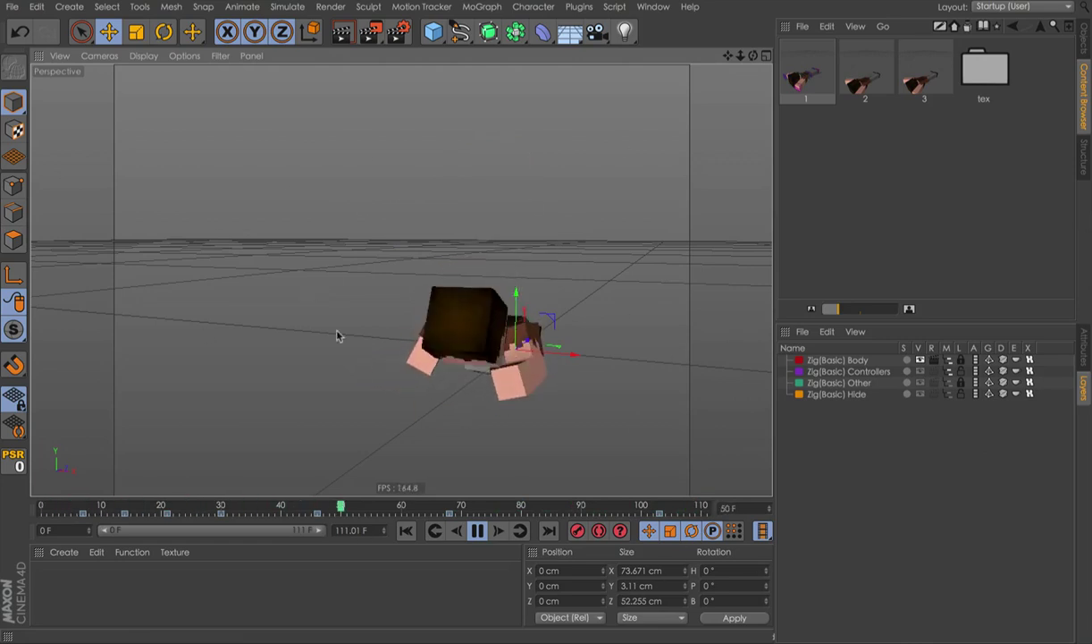
- Undo the loading of animated rig 1, load animated rig 3 instead and jump to an earlier frame
key("ctrl+z")
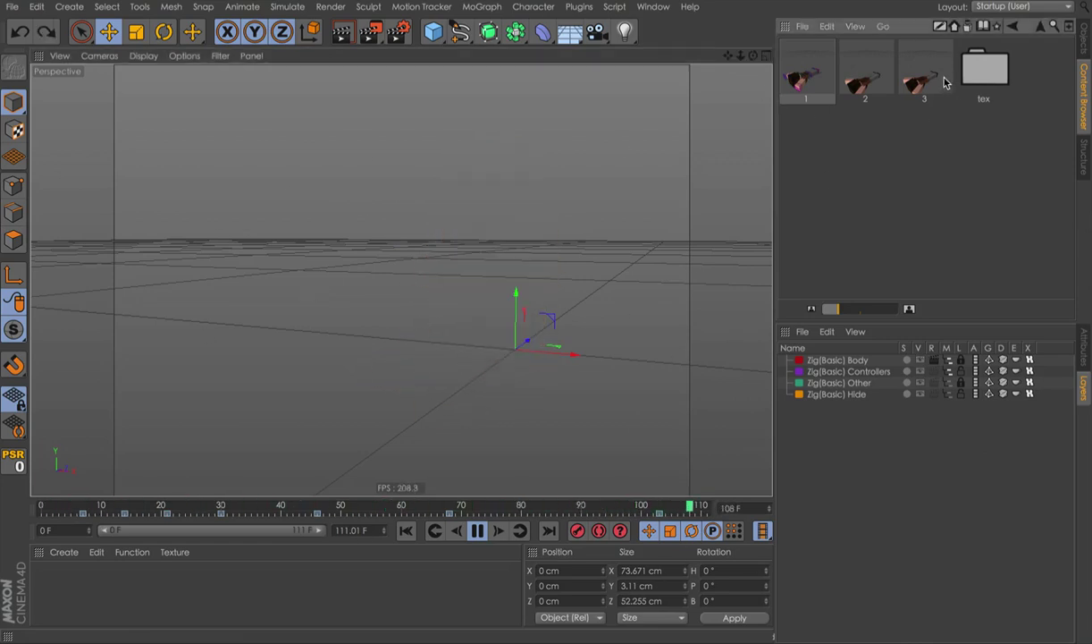
key("ctrl+z")
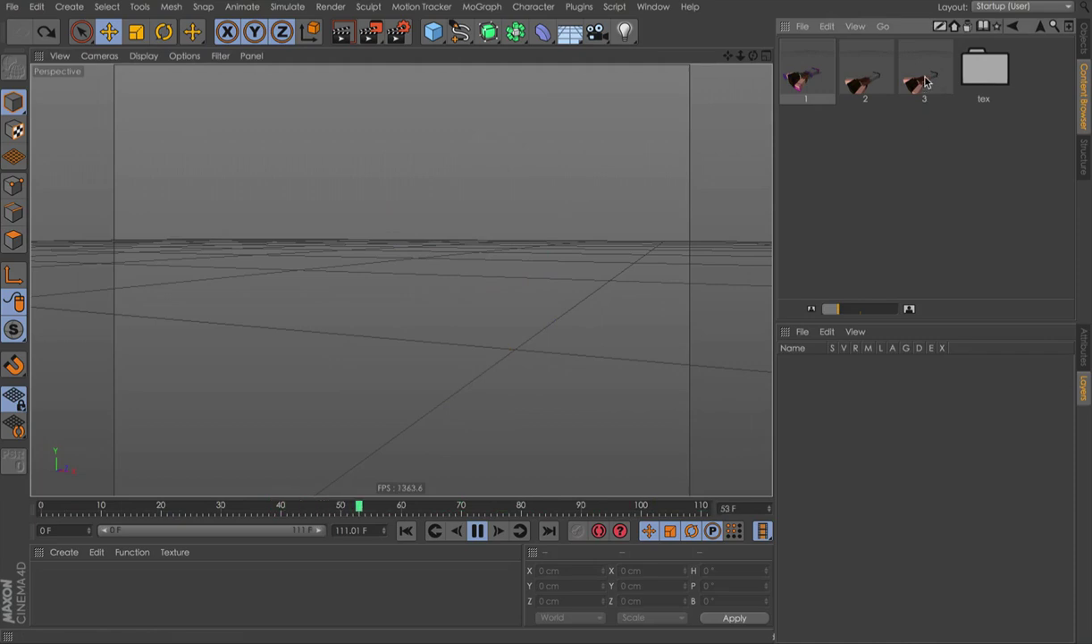
key("ctrl+y")
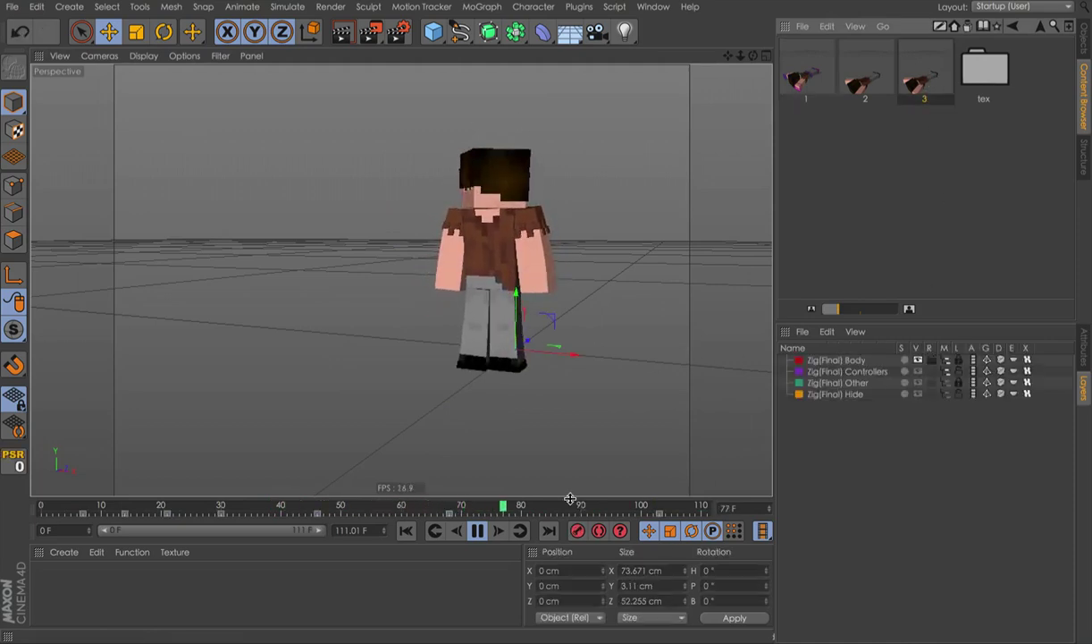
left_click(235, 505)
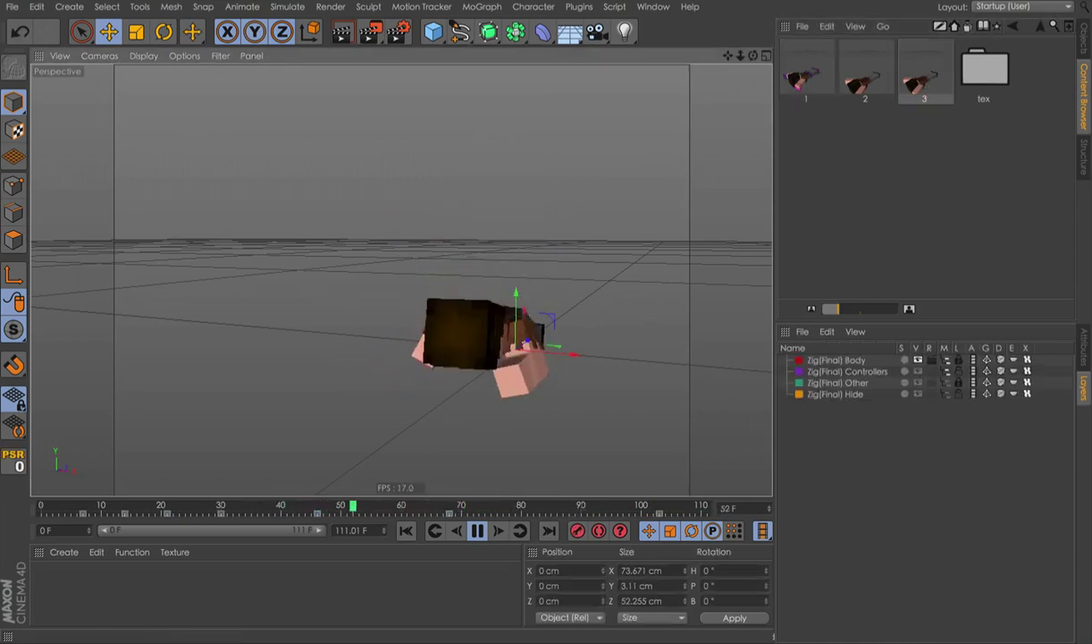
- Close the project without saving and browse to the folder of ready rigs containing 1.Zig(Basic), 2.Zig(Mid) and 3.Zig(Final)
key("ctrl+F4")
left_click(495, 210)
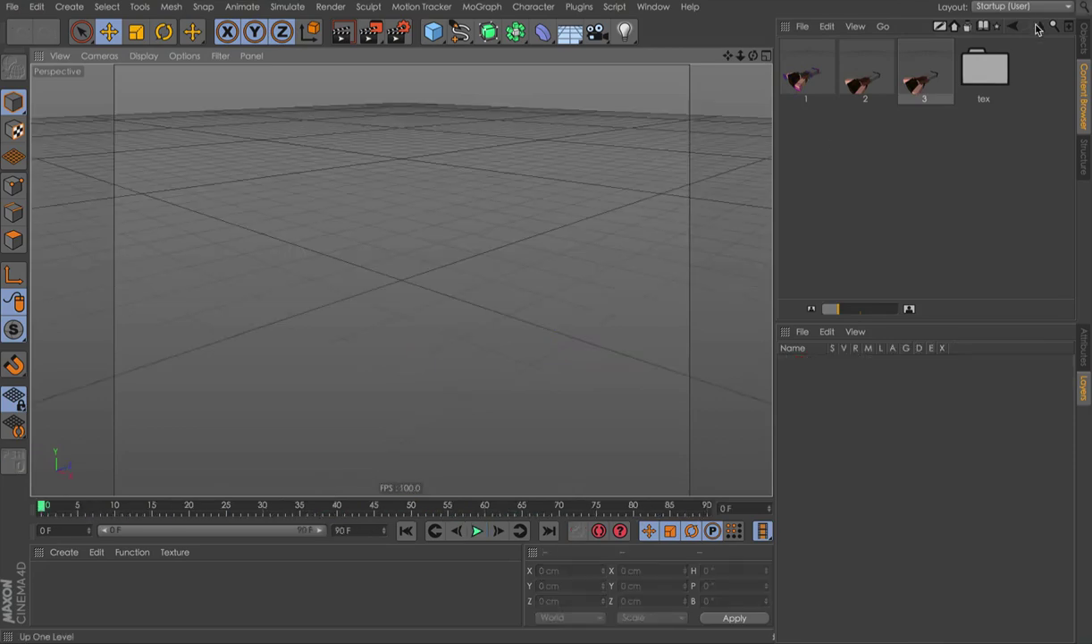
left_click(1037, 28)
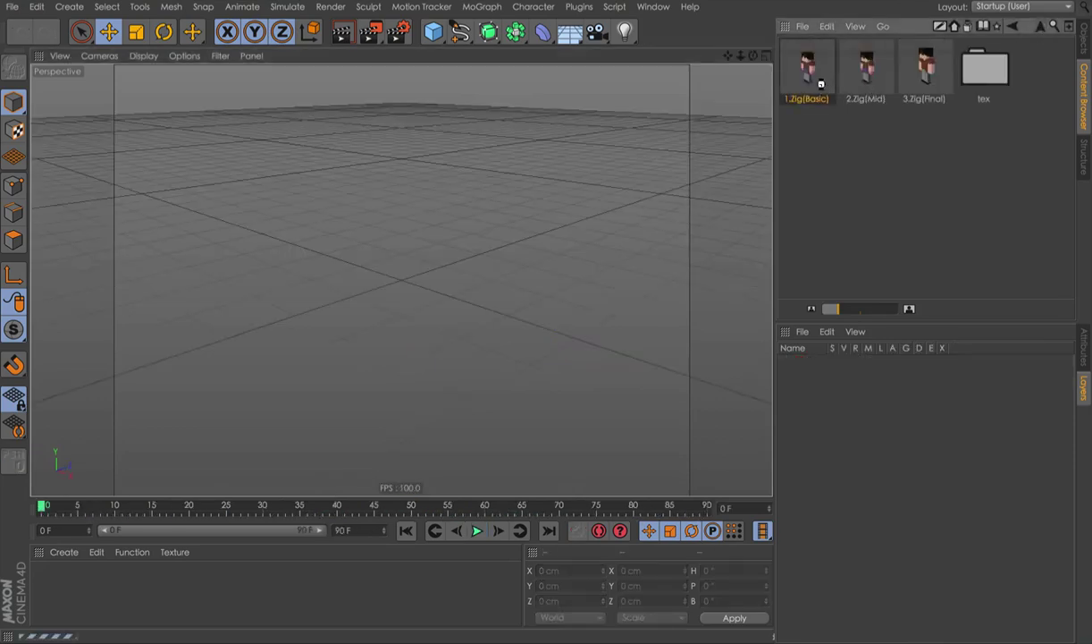
- Load the ready rigs 1.Zig(Basic) and 2.Zig(Mid) in turn and look at each one in the viewport
double_click(808, 69)
scroll(505, 178, "up", 5)
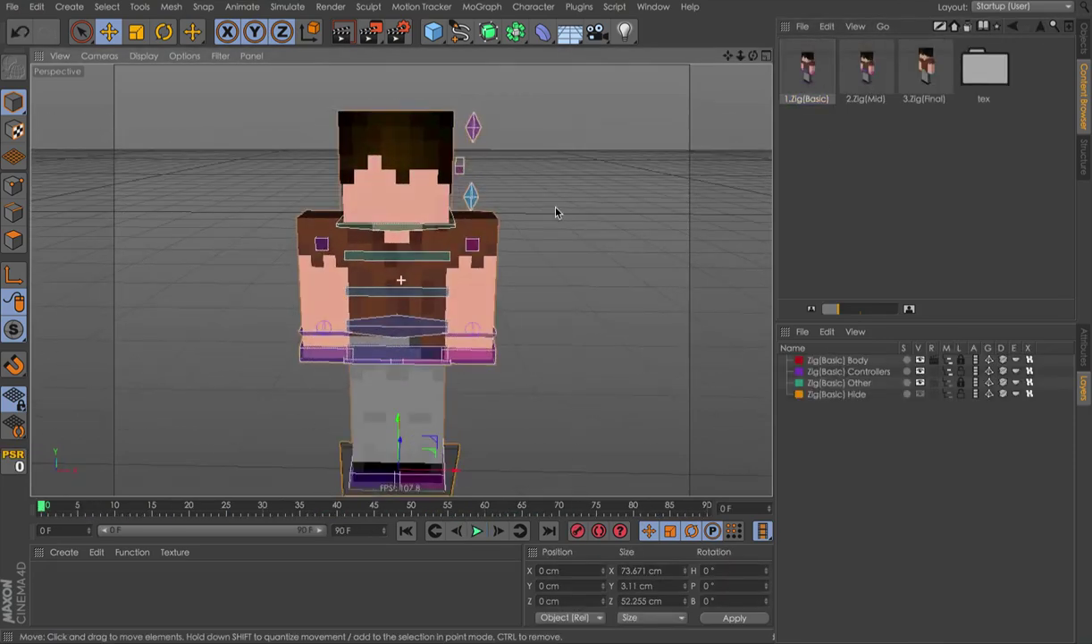
double_click(866, 70)
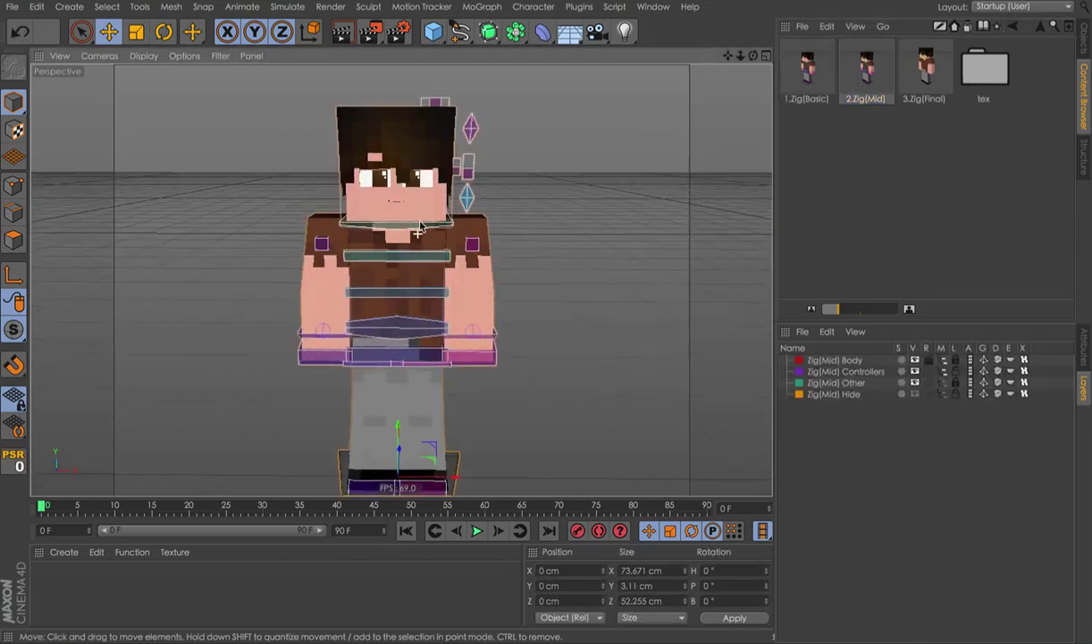
left_click_drag(551, 318, 498, 247, "alt")
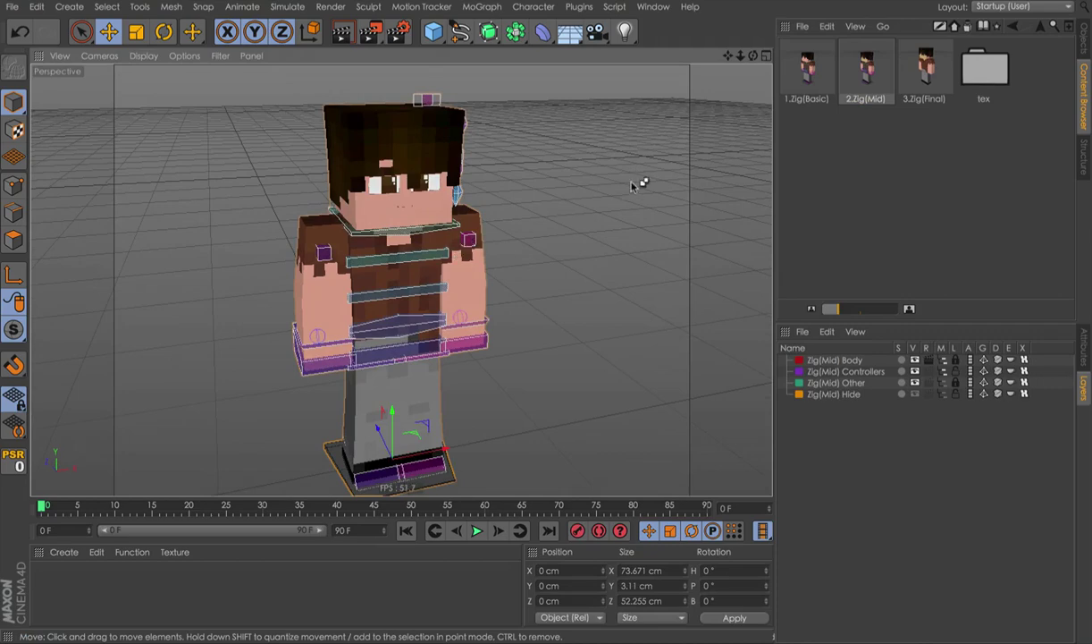
- Load the ready rig 3.Zig(Final), inspect the whole figure and toggle the visibility of its Body layer off and on
double_click(925, 70)
scroll(469, 322, "up", 5)
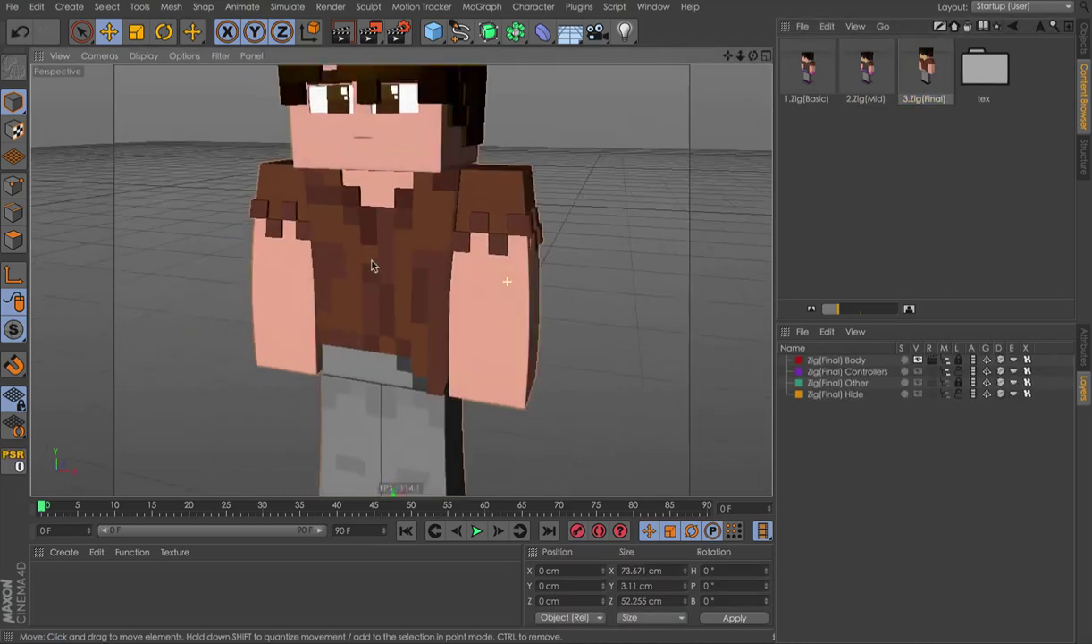
scroll(373, 266, "down", 6)
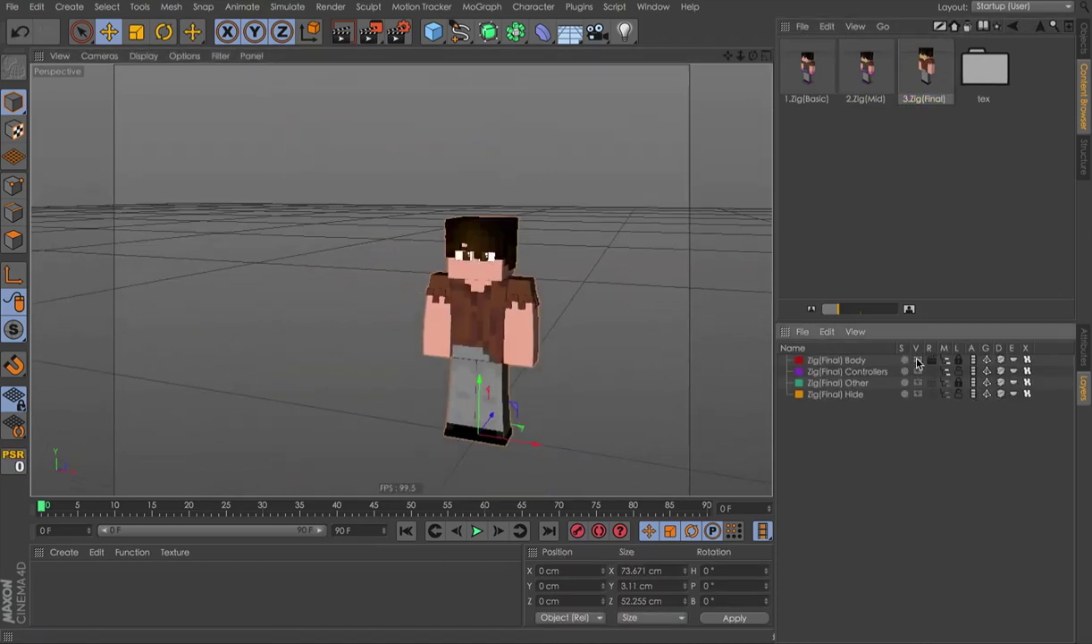
left_click(918, 361)
left_click(918, 360)
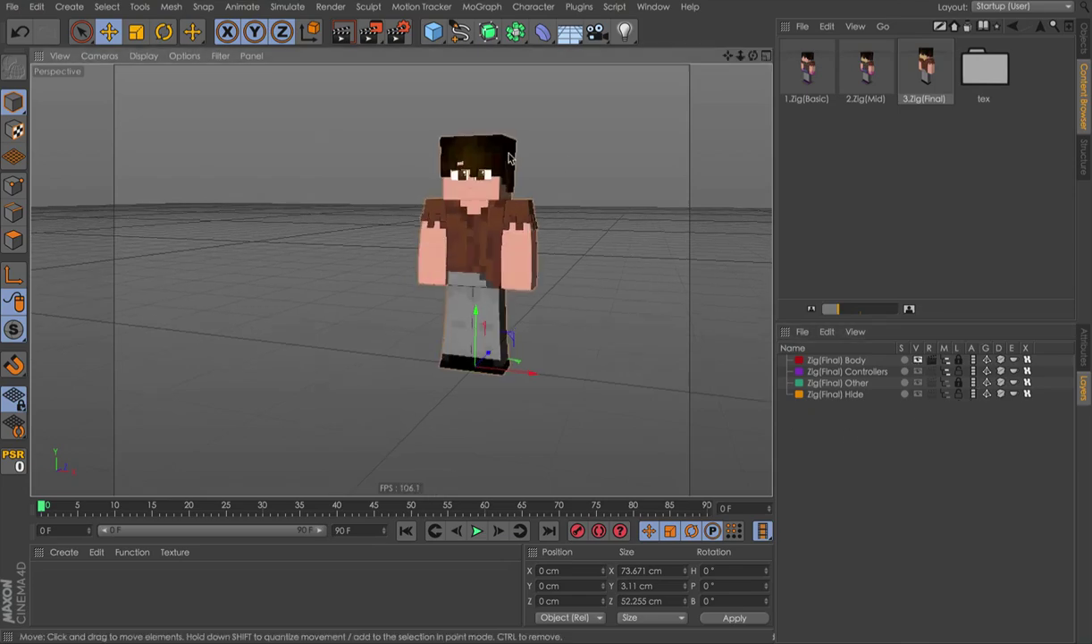
- Toggle the editor visibility of C.B.Zig(Final) in the object hierarchy and view the rig from both sides
left_click(1085, 36)
left_click(878, 42)
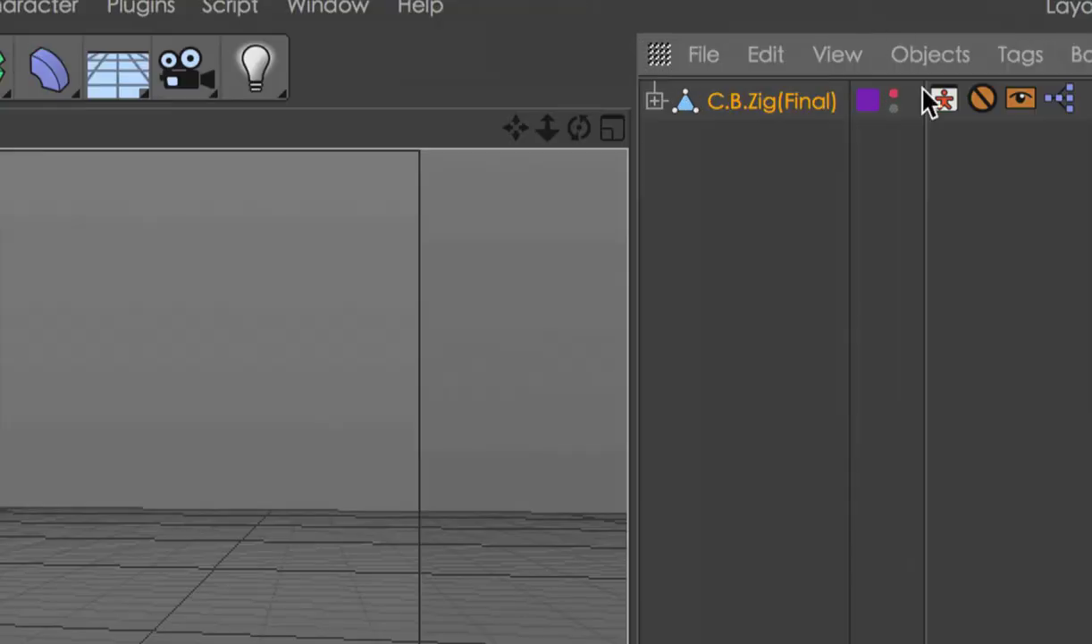
left_click(878, 42)
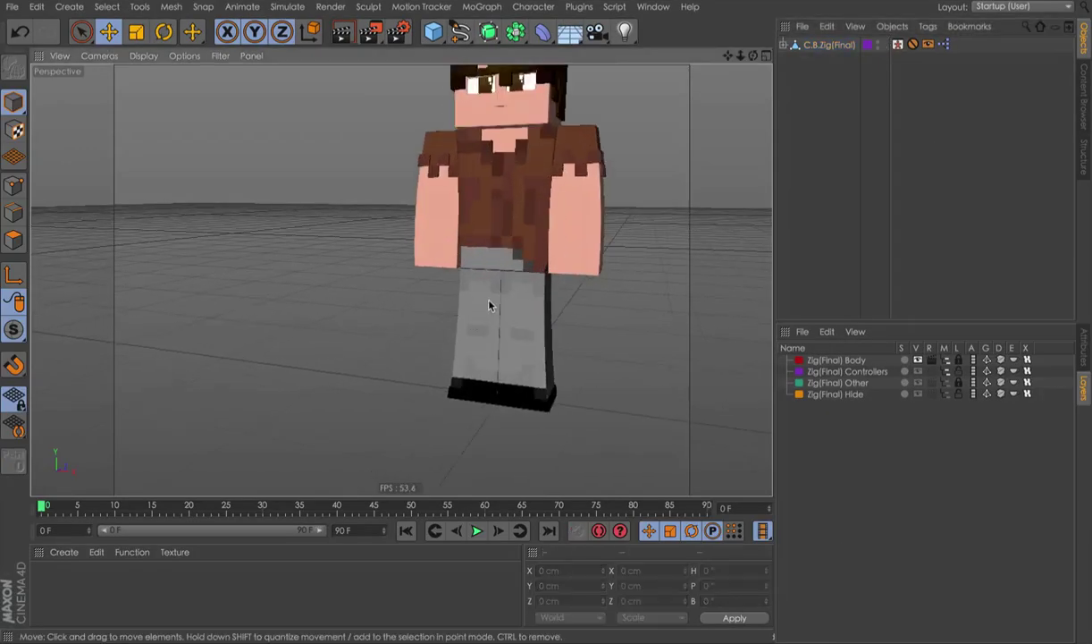
left_click_drag(438, 298, 612, 263, "alt")
left_click_drag(613, 264, 436, 286, "alt")
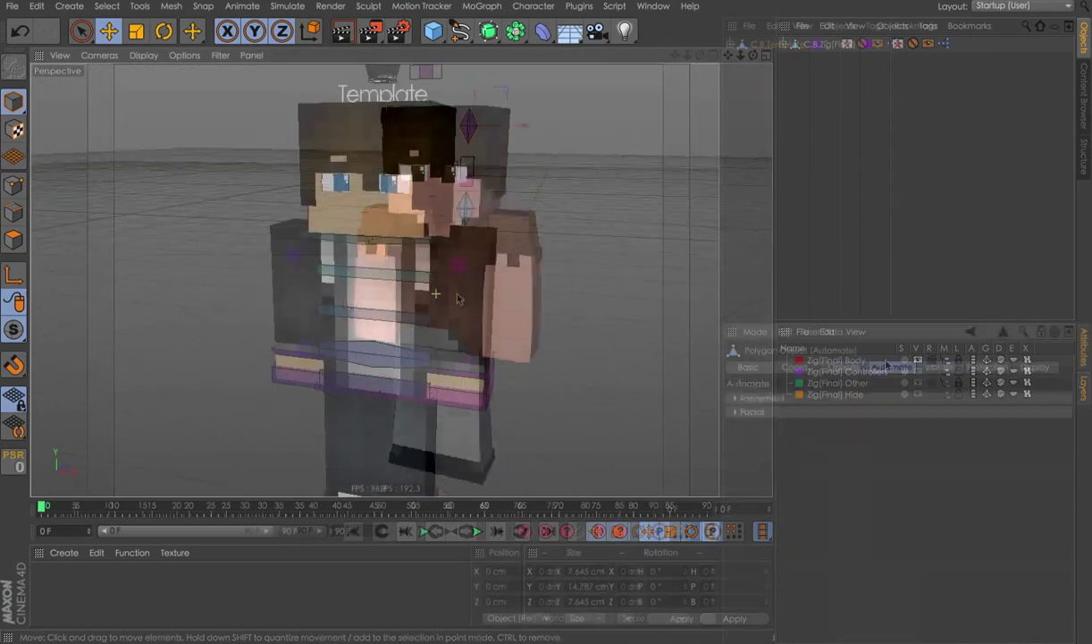
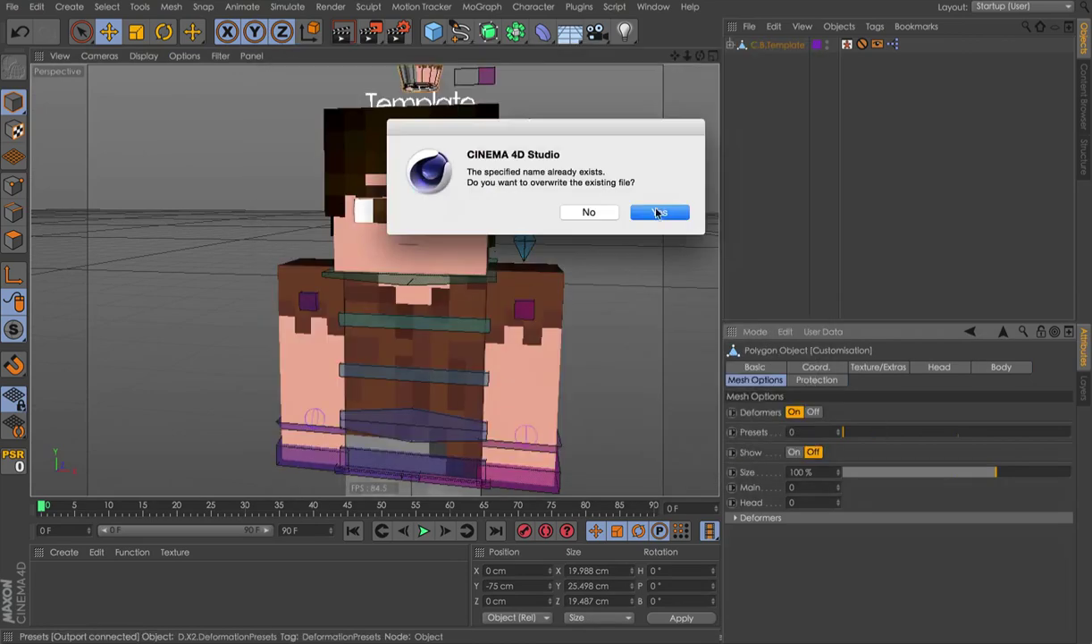
- Overwrite the existing file and set the body taper deformer's strength to -13 % in the Customisation mesh options
key("Return")
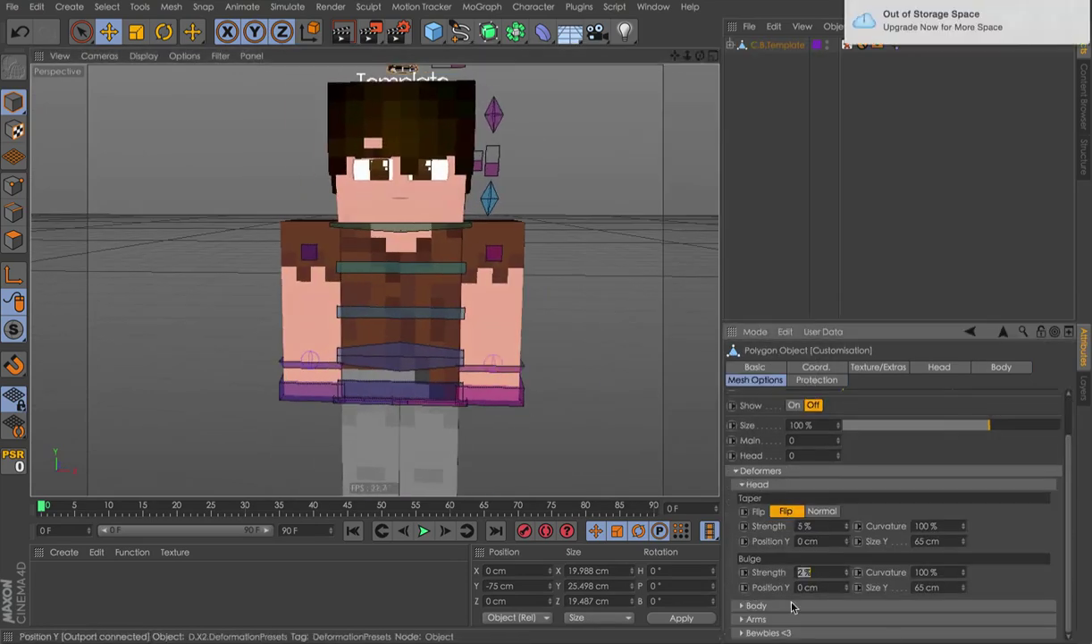
type("-18")
key("Return")
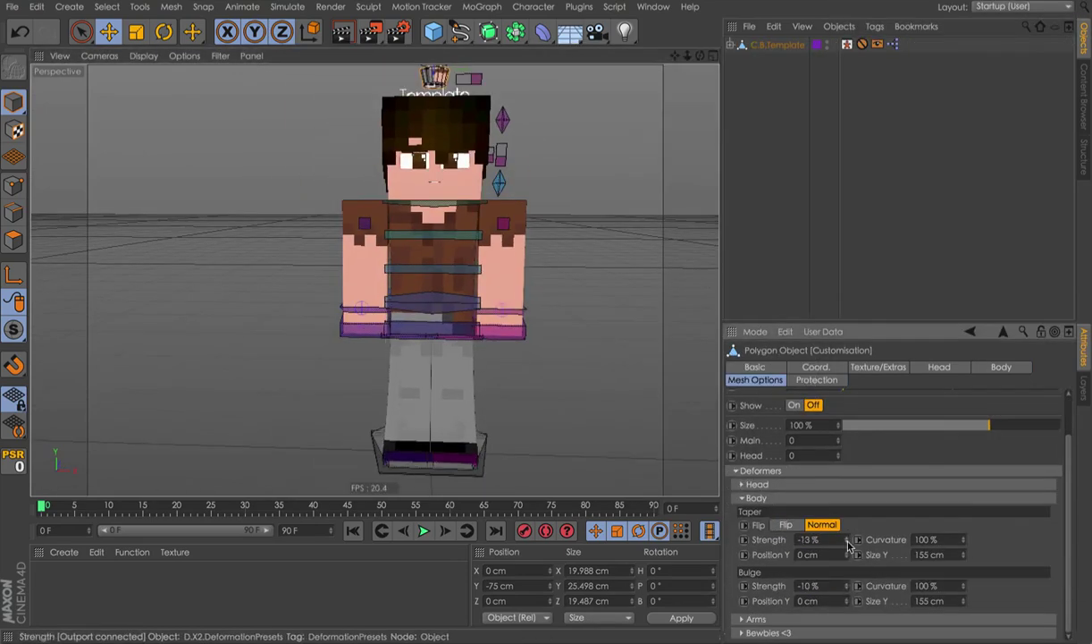
- Set the bulge strength of the arms deformer to 6 % and check the shape of the arms
left_click(756, 619)
scroll(894, 537, "down", 3)
scroll(852, 552, "down", 1)
left_click_drag(846, 599, 847, 585)
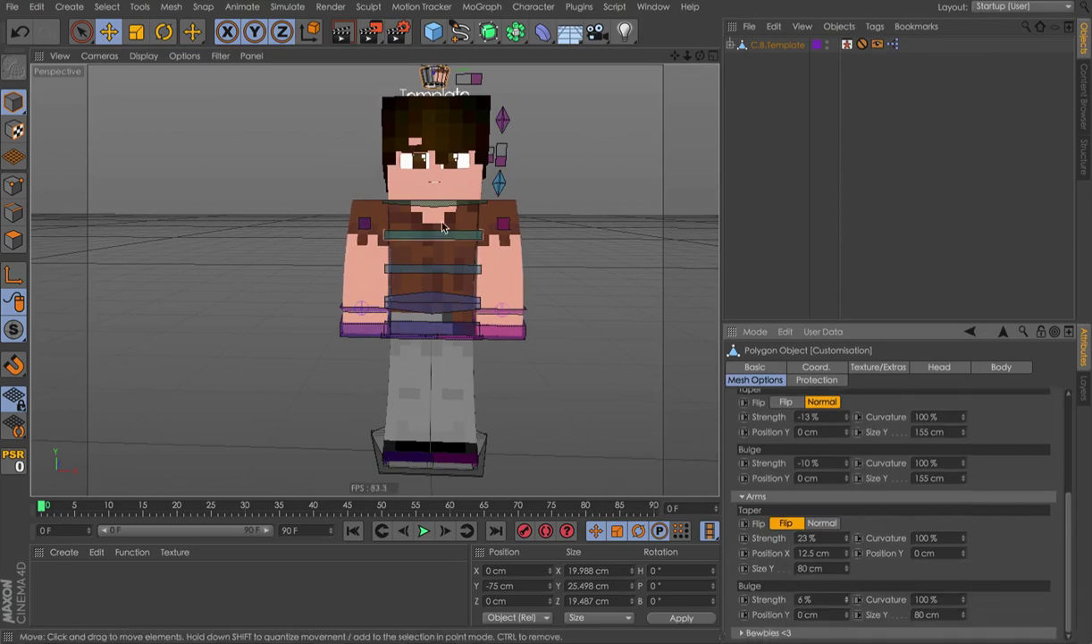
left_click_drag(442, 227, 530, 236, "alt")
- Select the left arm mesh and cut edge loops close to the sleeve's edges with the Knife in Loop mode
left_click(302, 285)
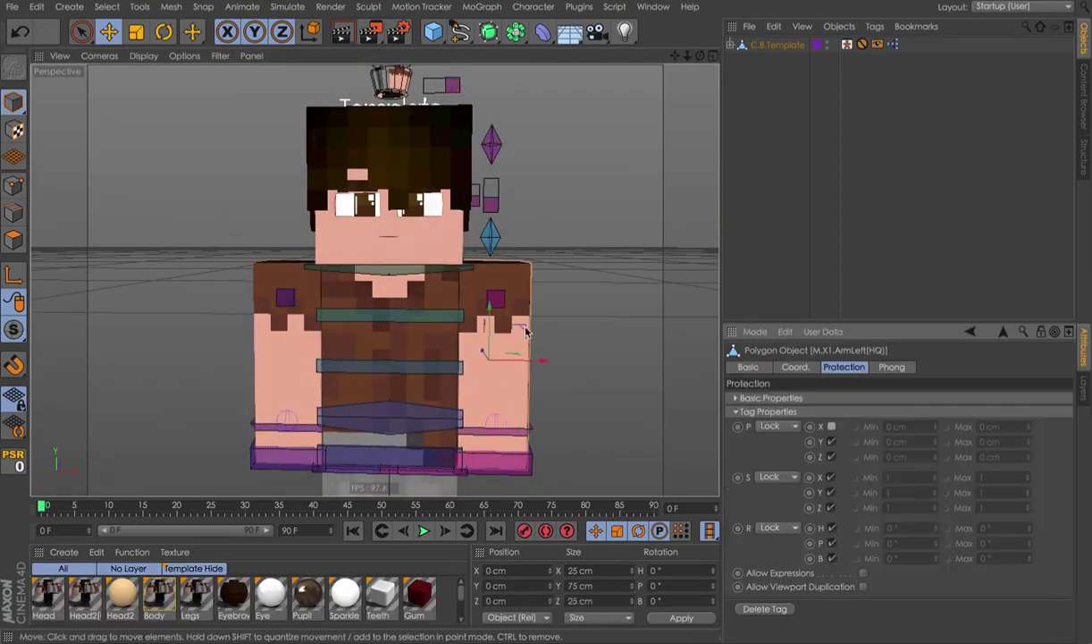
left_click_drag(507, 339, 572, 269, "alt")
scroll(523, 246, "up", 5)
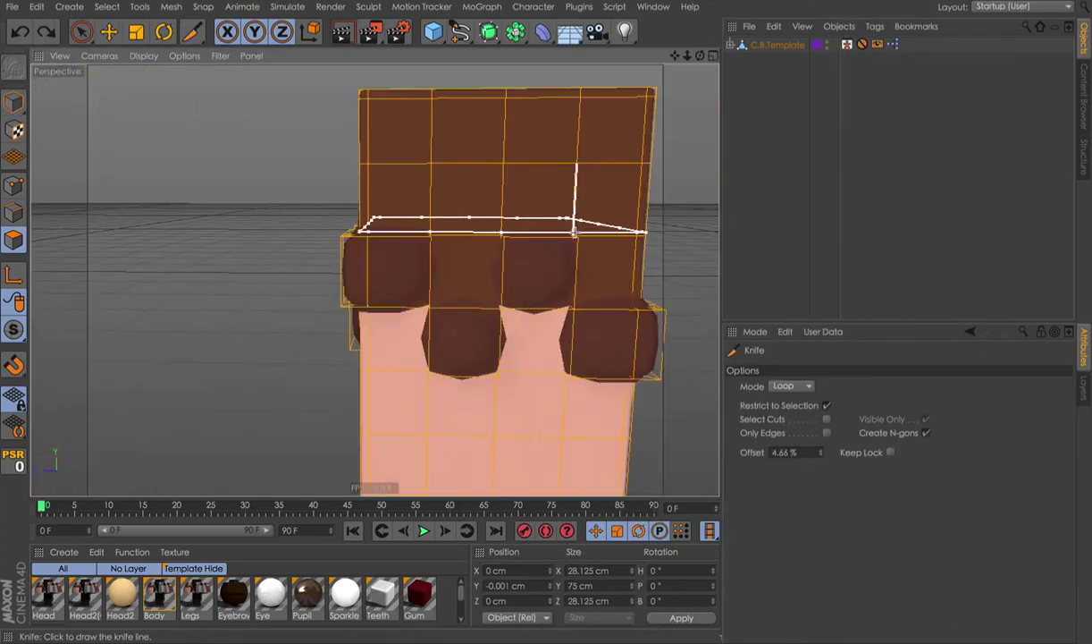
scroll(497, 283, "up", 6)
scroll(497, 283, "down", 5)
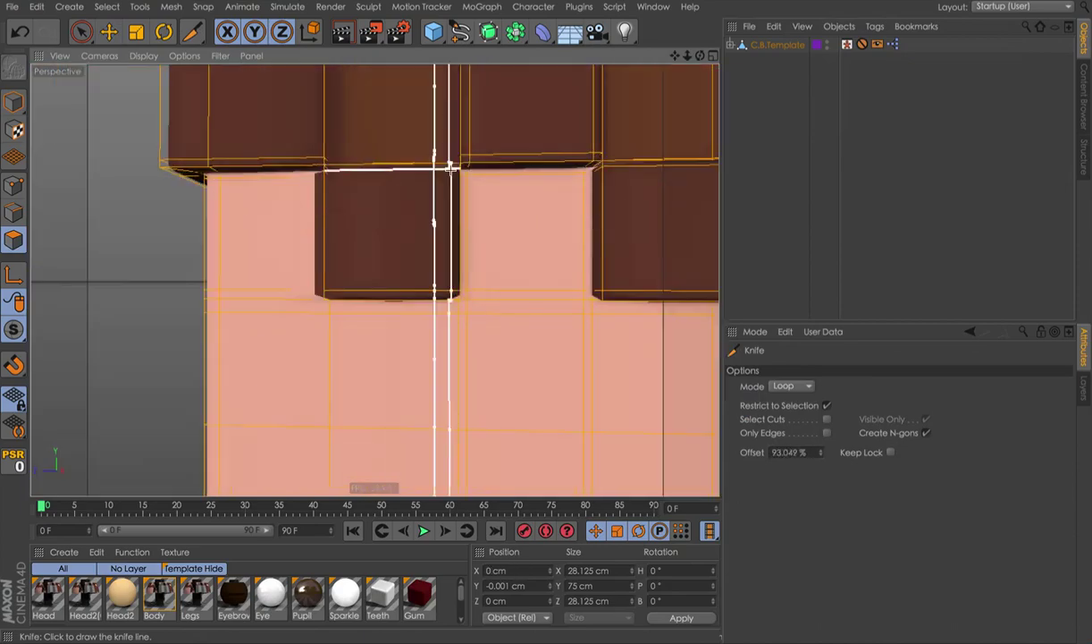
left_click_drag(446, 165, 525, 106, "alt")
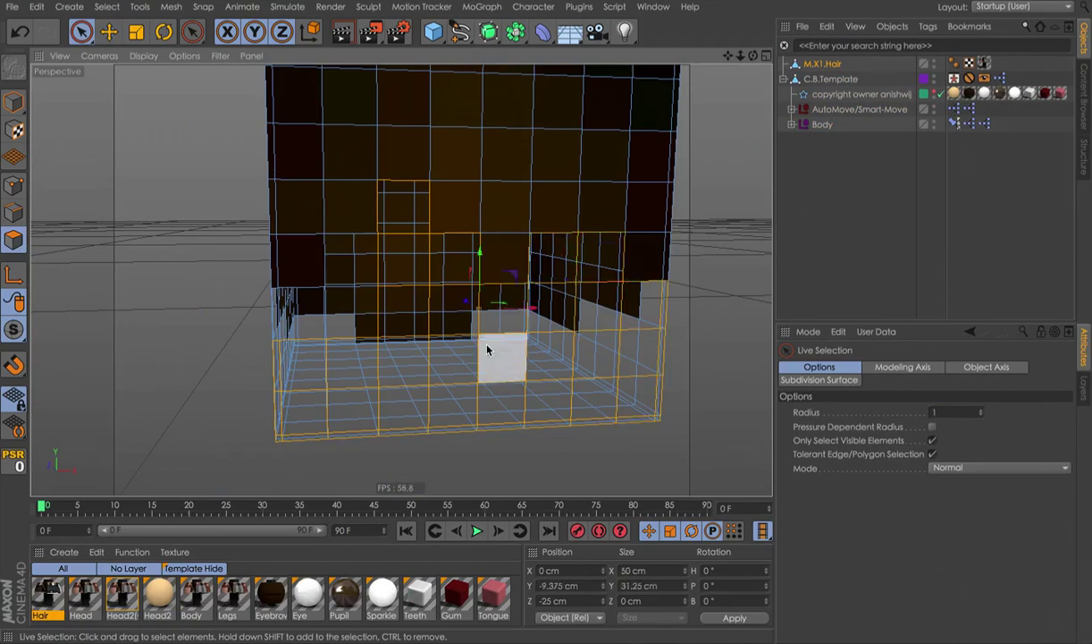
- Switch M.X1.Hair to polygon editing and move it from Head(Replace) to the top level of the object hierarchy
left_click_drag(544, 307, 635, 365, "alt")
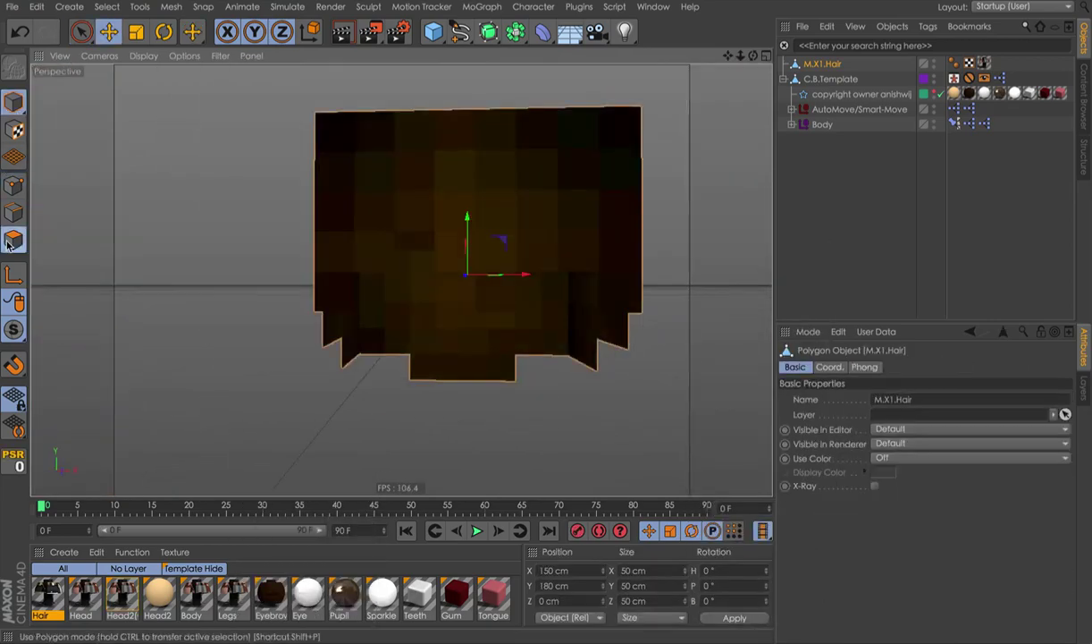
left_click(13, 239)
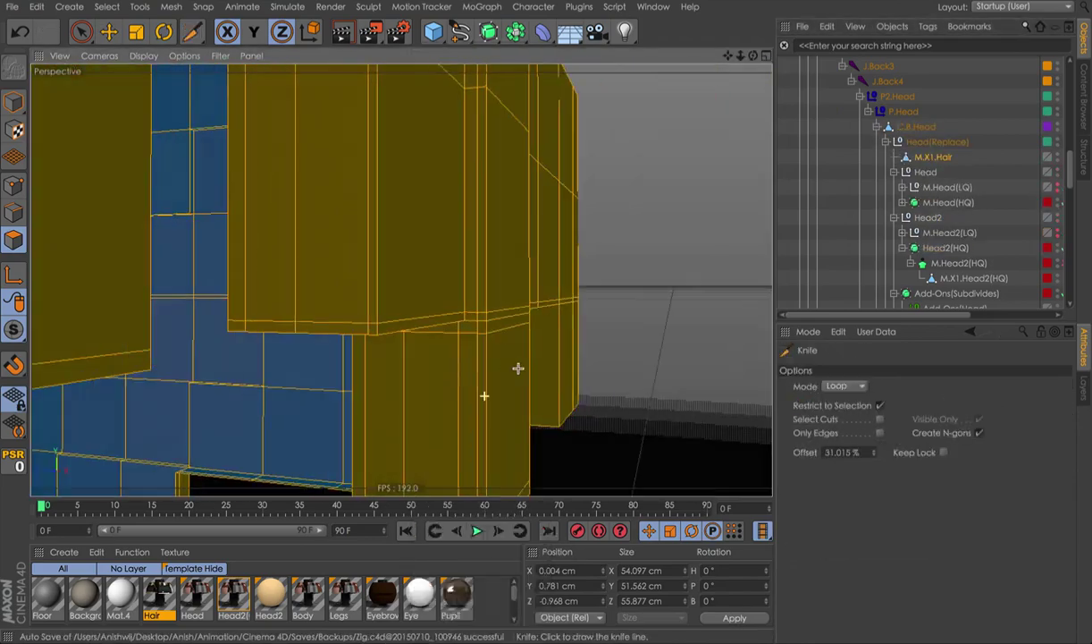
left_click_drag(933, 158, 813, 62)
left_click(661, 198)
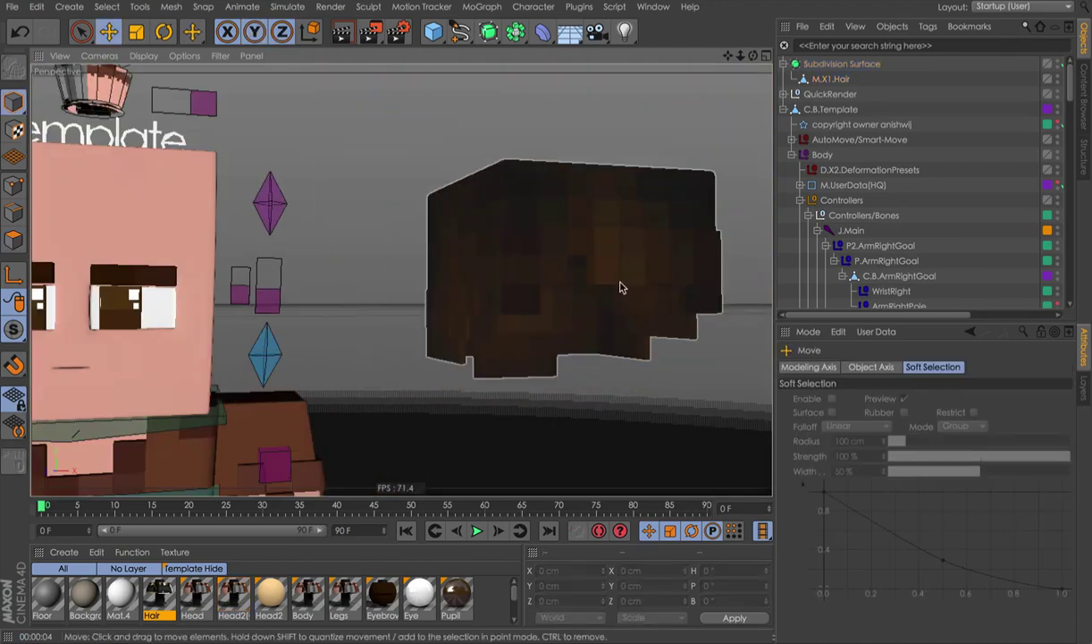
scroll(931, 124, "down", 5)
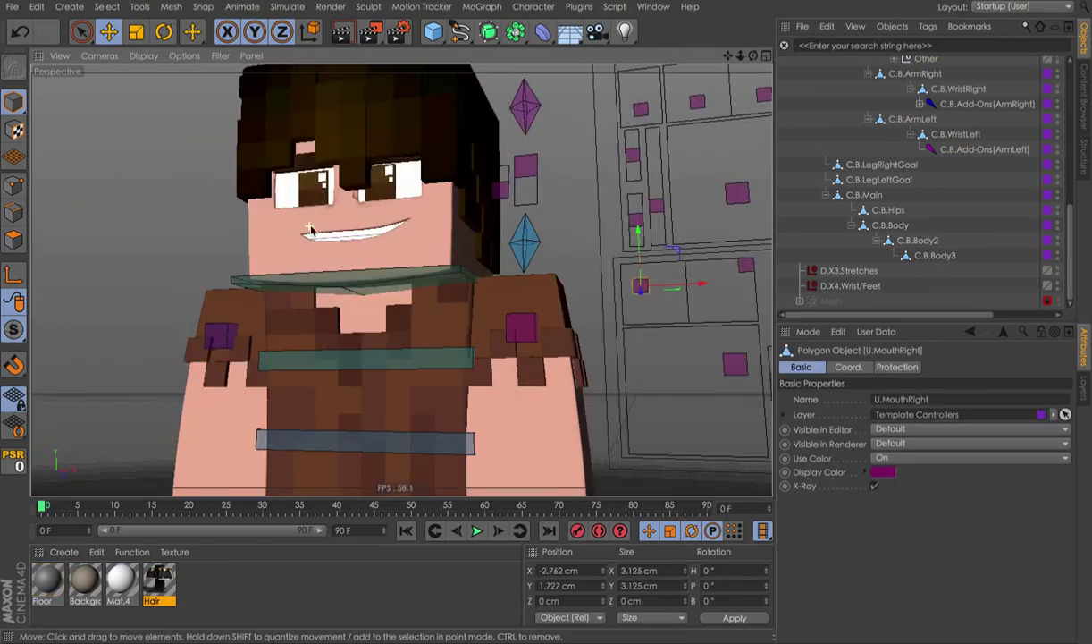
- Pose the smiling face with the facial controllers, lowering both eyelids with U.BlinkRight and U.BlinkLeft
left_click(629, 166)
left_click_drag(685, 251, 687, 306)
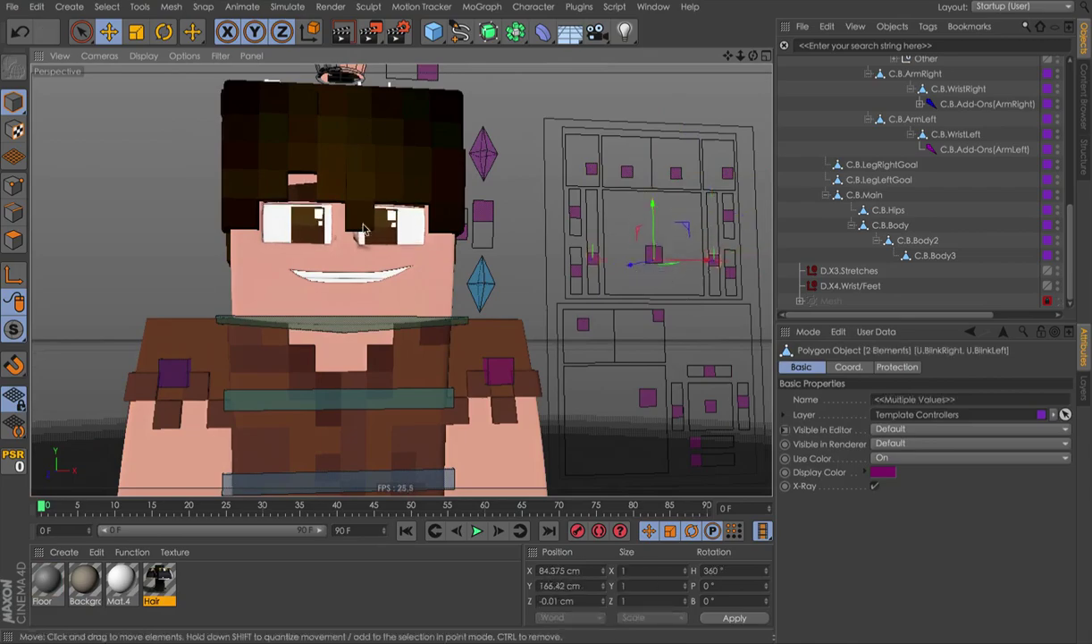
left_click_drag(577, 329, 581, 328)
scroll(428, 282, "up", 5)
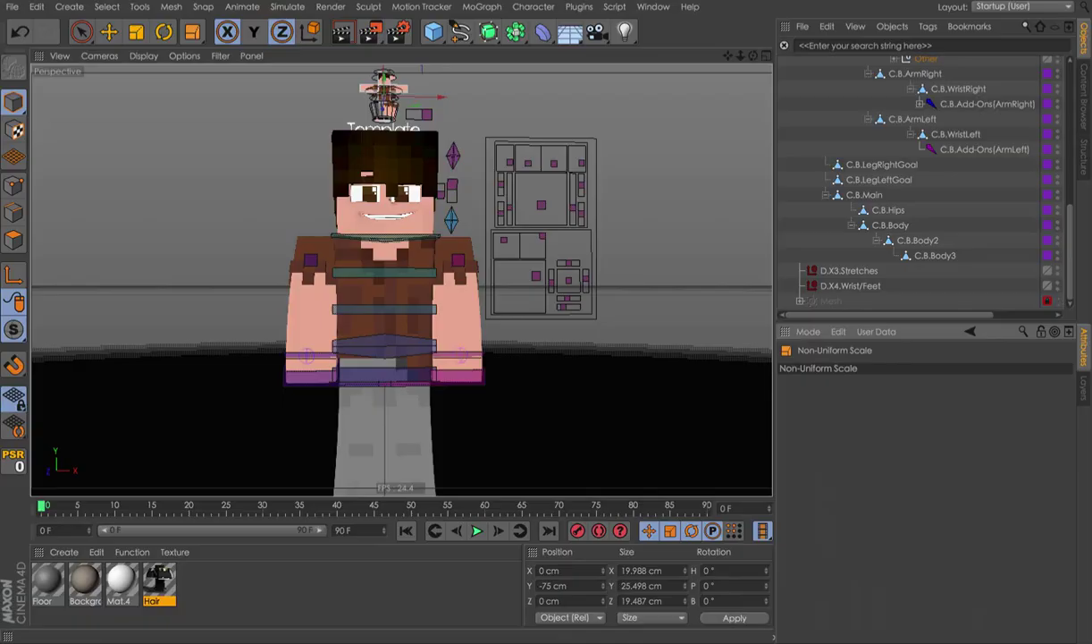
- Quit the open session and expand the Hair options in the head add-ons of the Zig(Final) rig
key("super+q")
left_click(507, 217)
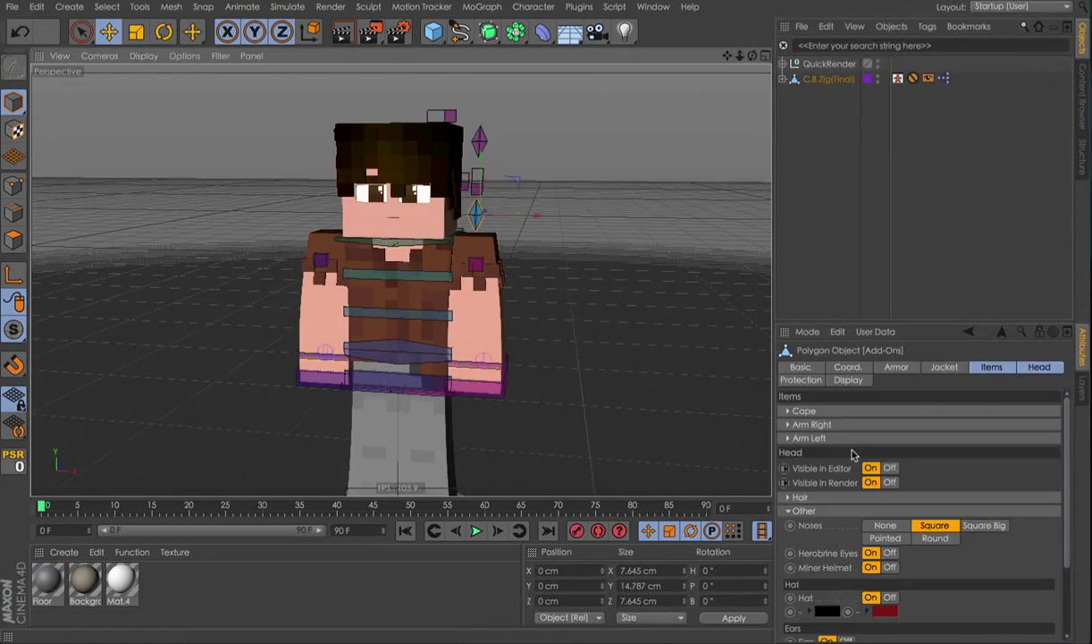
left_click(876, 499)
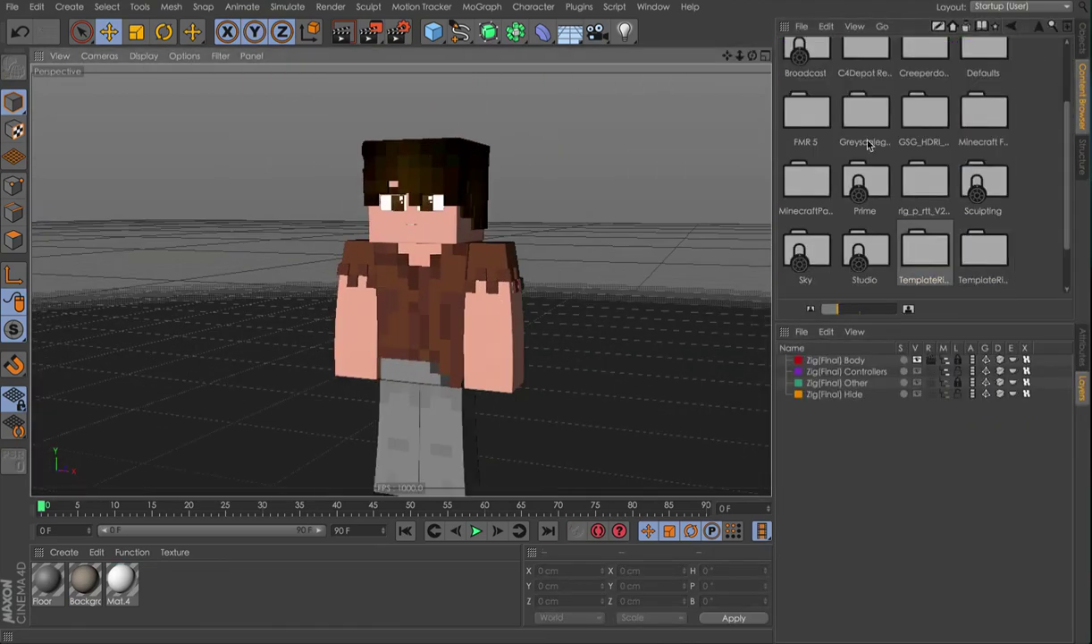
- Browse the preset folders, load the Template rig and return to the preset library for Zig(Final)
double_click(865, 134)
right_click(807, 77)
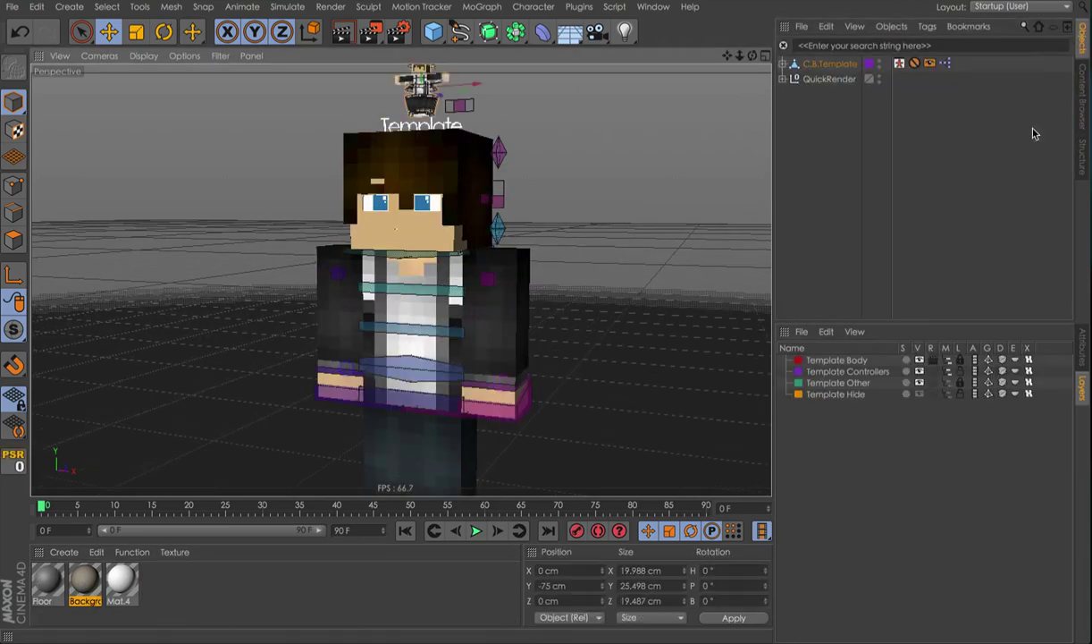
left_click(1078, 105)
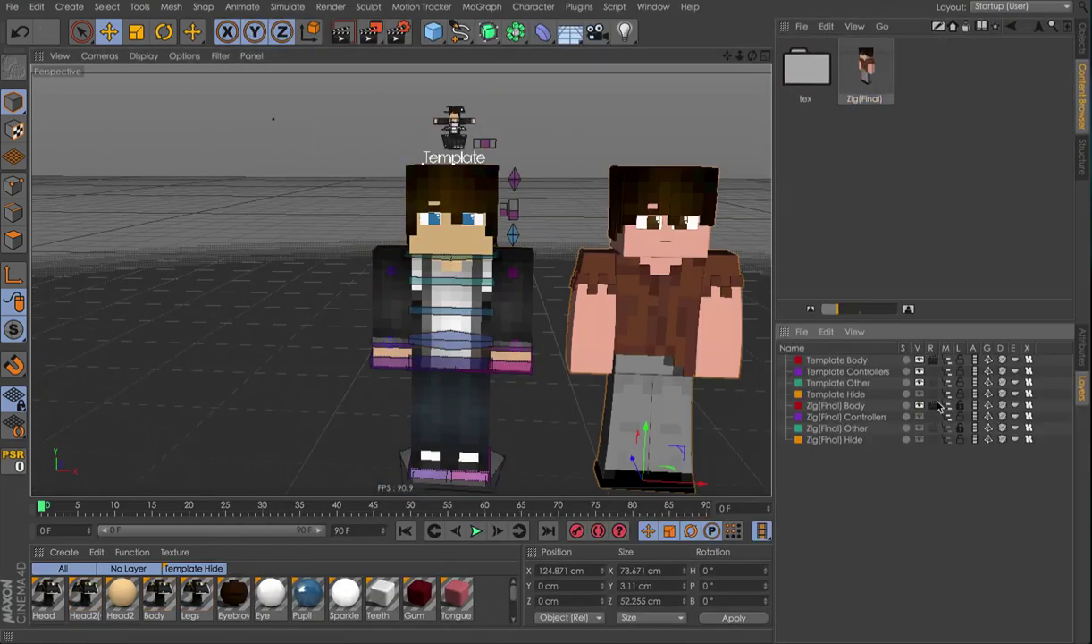
- Show the mesh options of the Zig(Final) rig's Customisation controller, including its deformer groups
left_click(1084, 344)
left_click(867, 380)
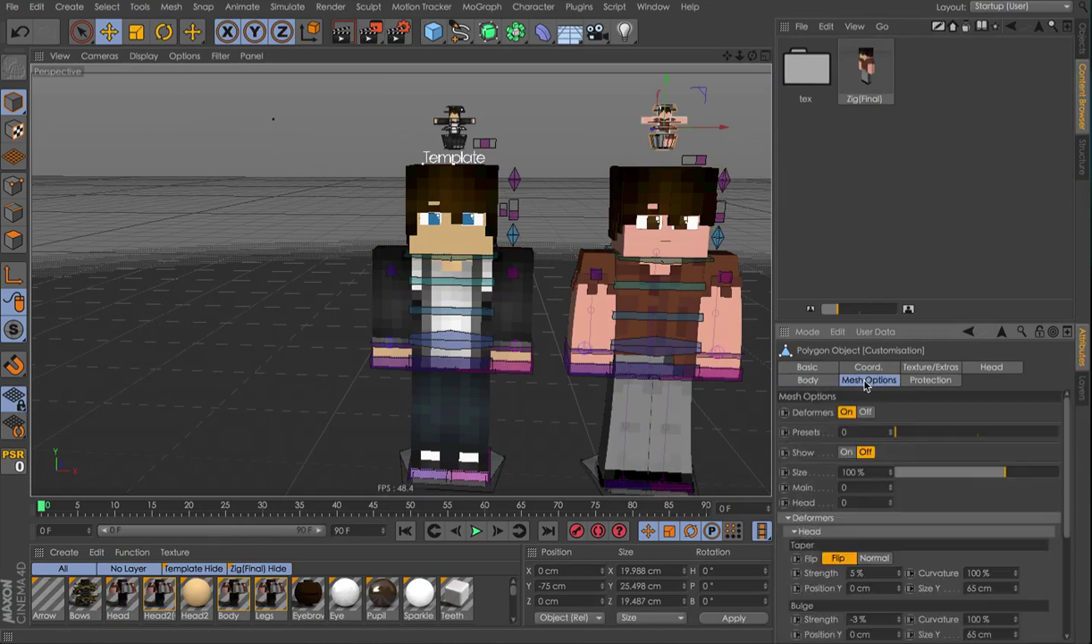
left_click(794, 544)
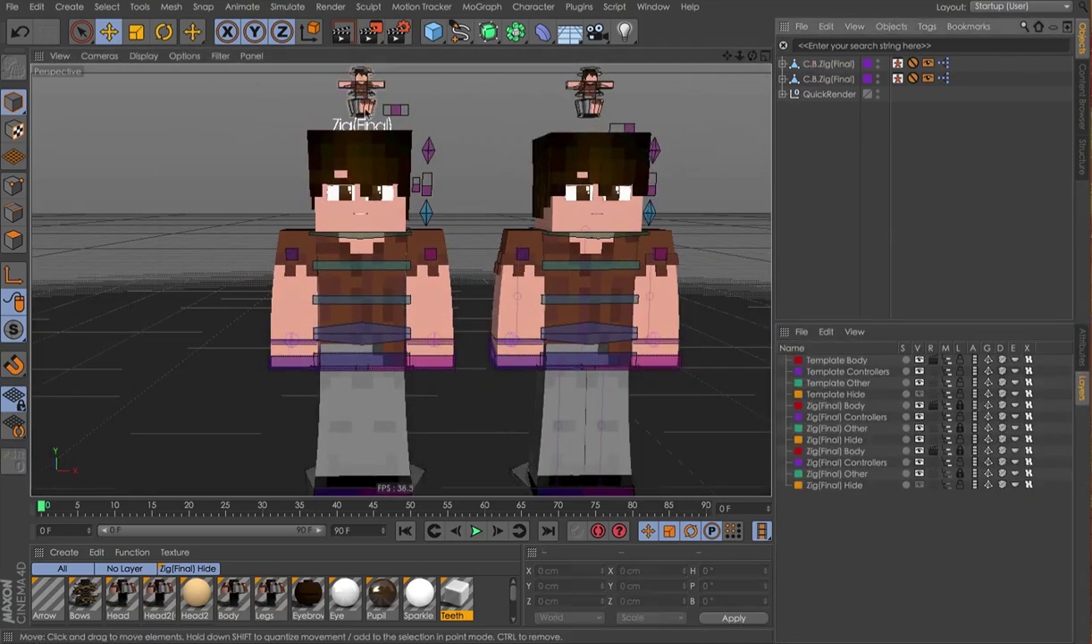
- Select the Customisation figure above the first Zig(Final) rig and the small slider controller beside the Zig(Mid) rig's head
left_click(362, 90)
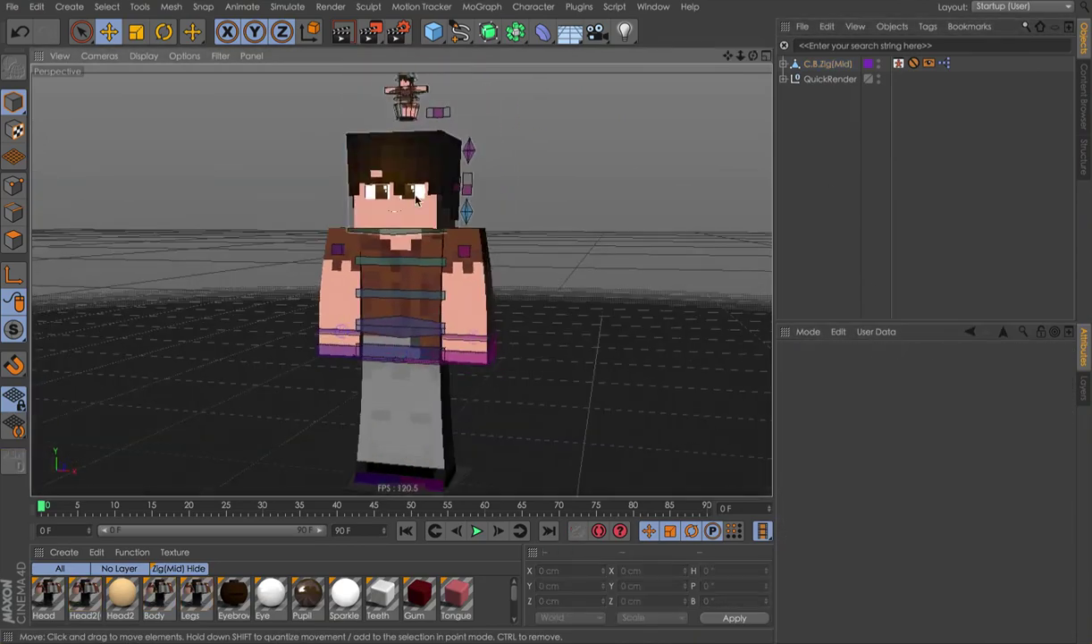
left_click(471, 229)
left_click(457, 125)
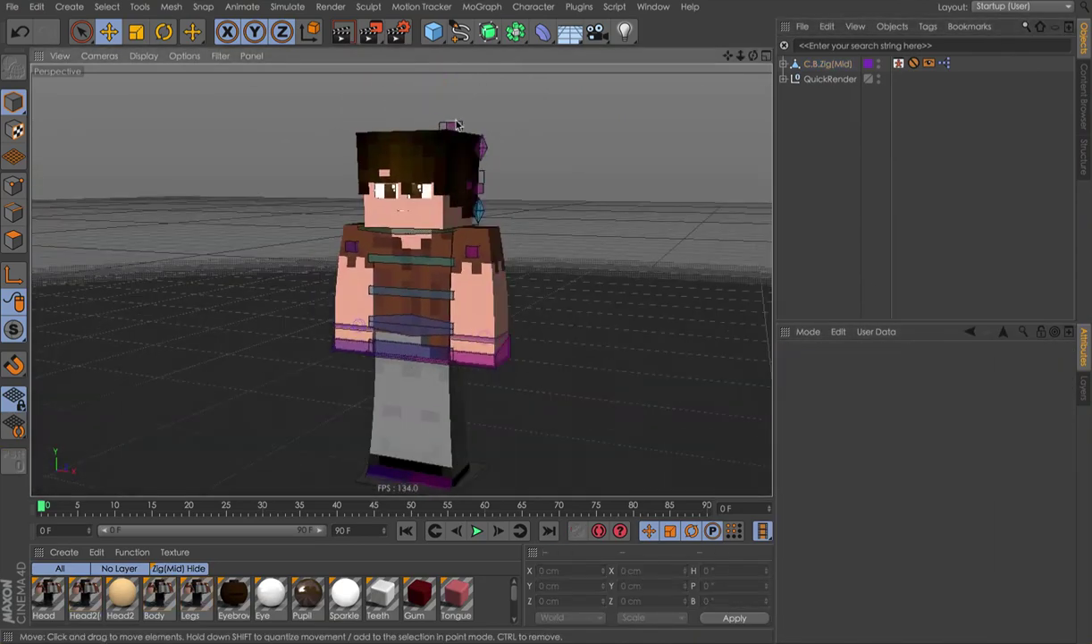
left_click(456, 125)
- Try to remove the M.X1 body and limb meshes of the Zig(Mid) rig found by searching the hierarchy for m.x1
left_click(1038, 287)
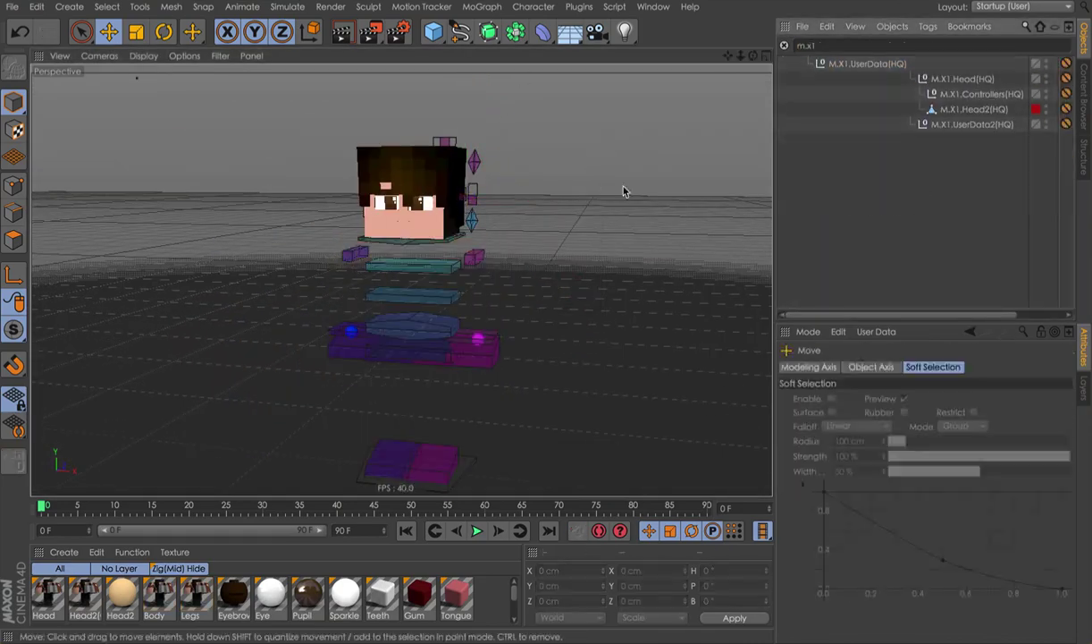
scroll(492, 313, "up", 2)
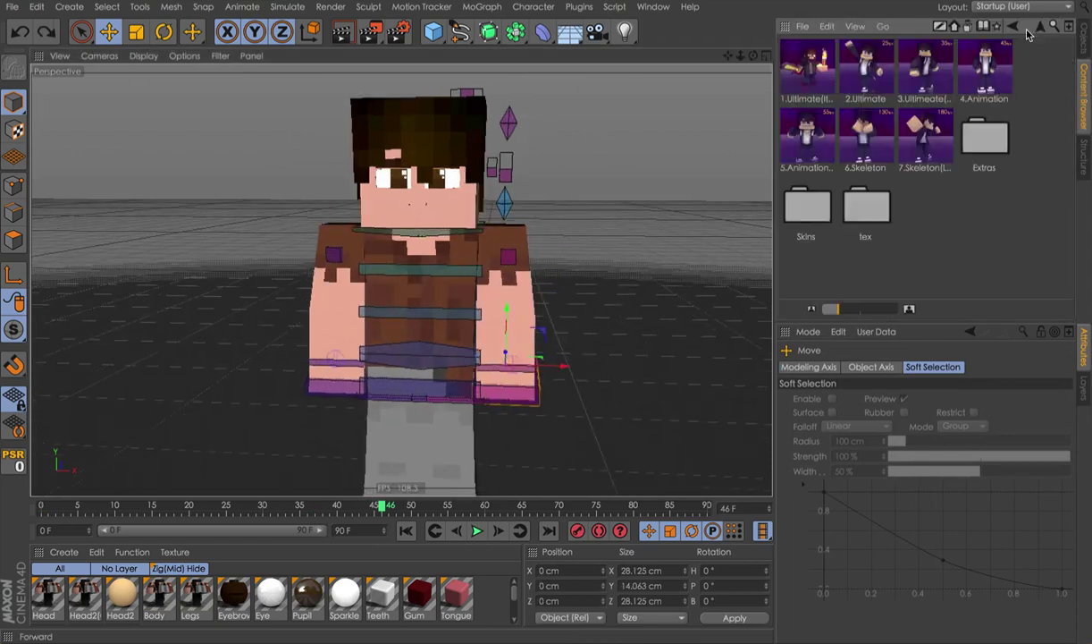
- Render a preview of the Zig(Mid) rig with the QuickRender setup and show the Texture/Extras settings of its Customisation controller
left_click(829, 66)
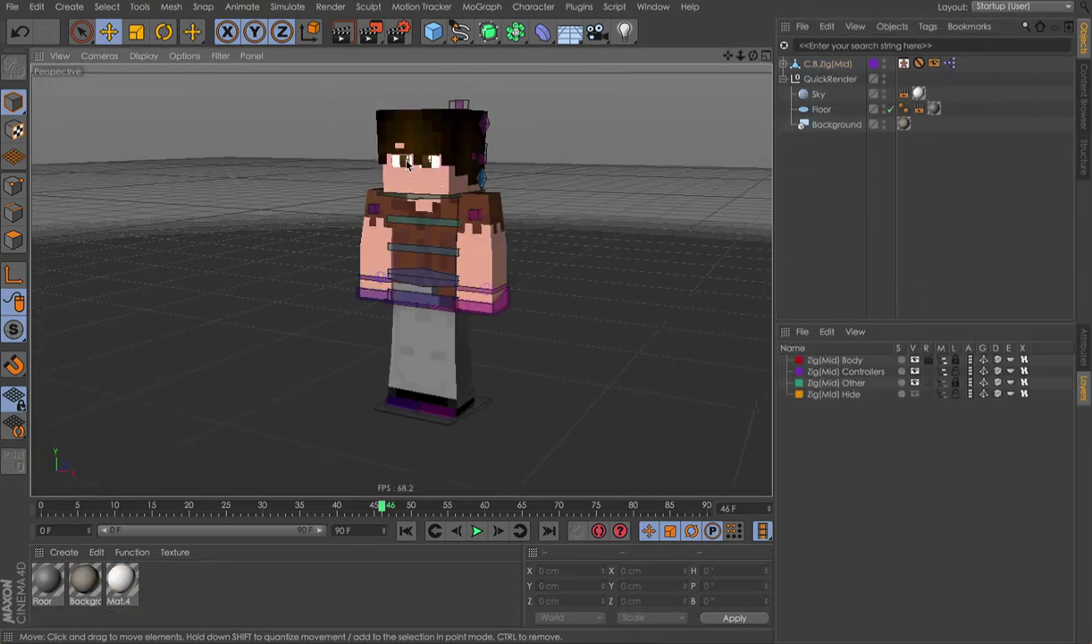
left_click(1085, 118)
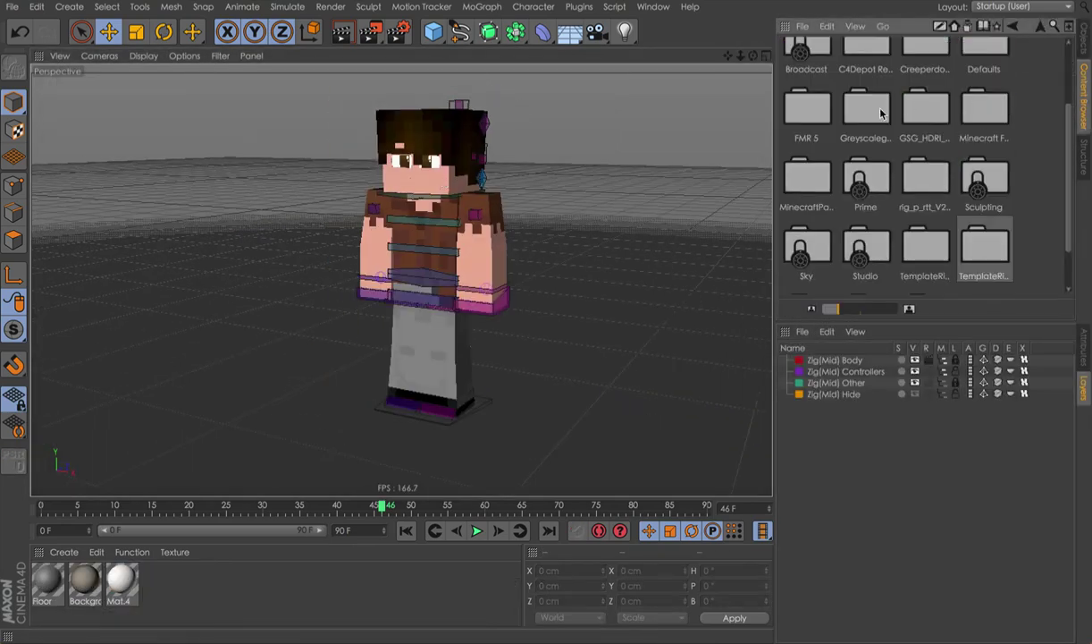
left_click(1084, 40)
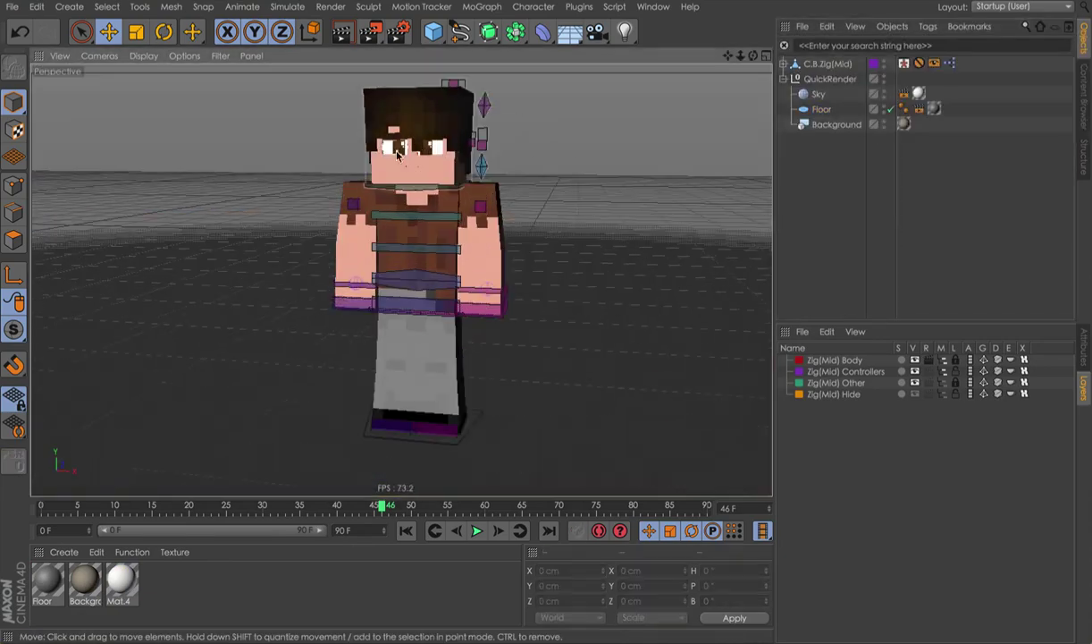
left_click(1085, 362)
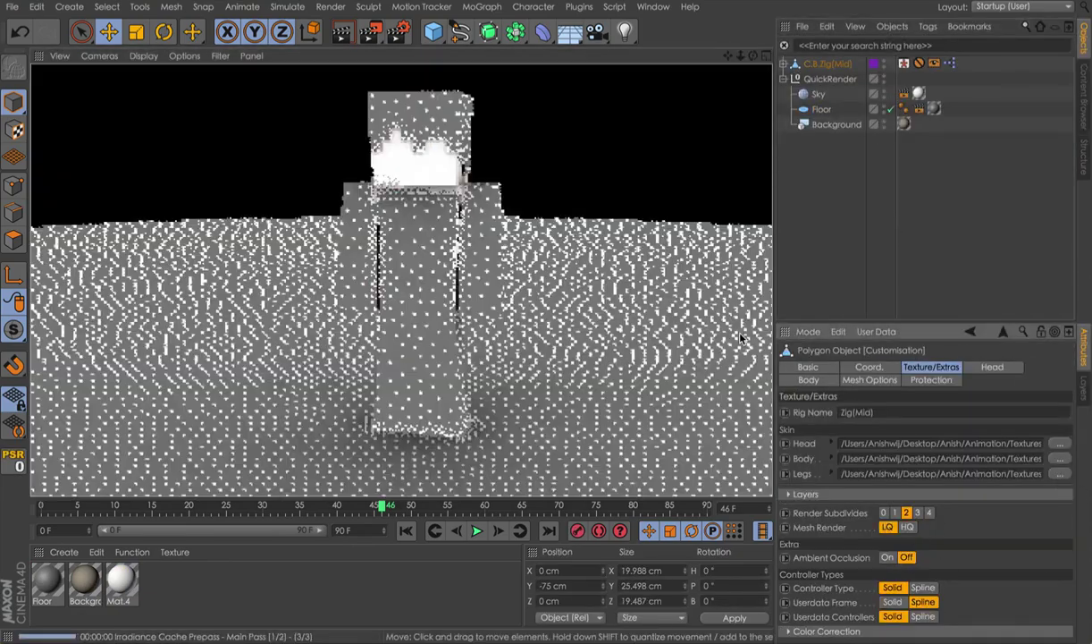
left_click(912, 469)
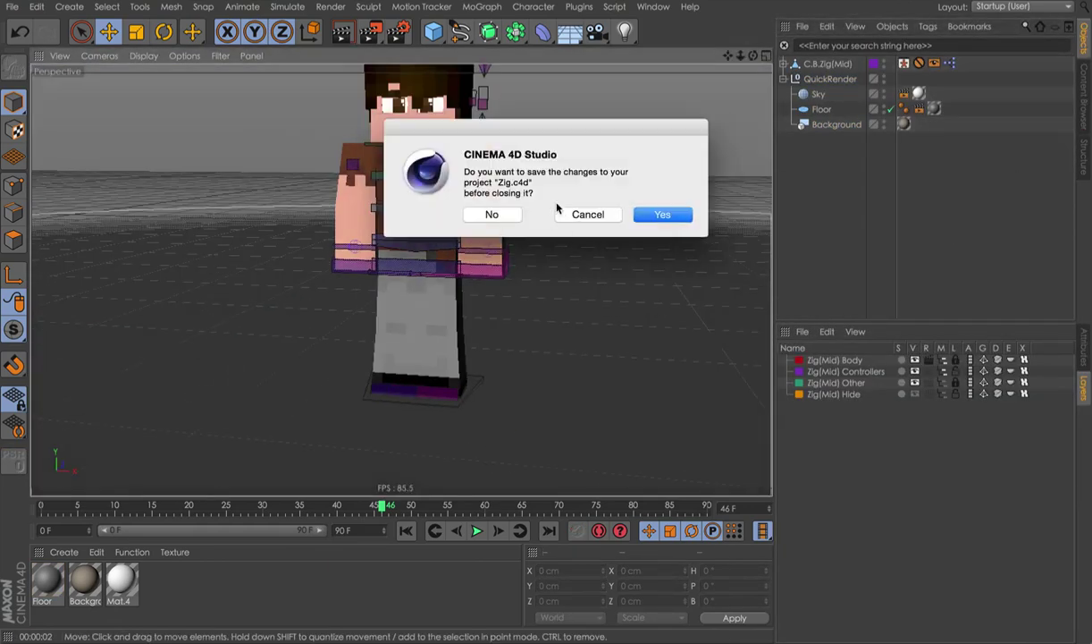
- Close the Zig.c4d project without saving and load the Template rig into an empty scene
left_click(492, 214)
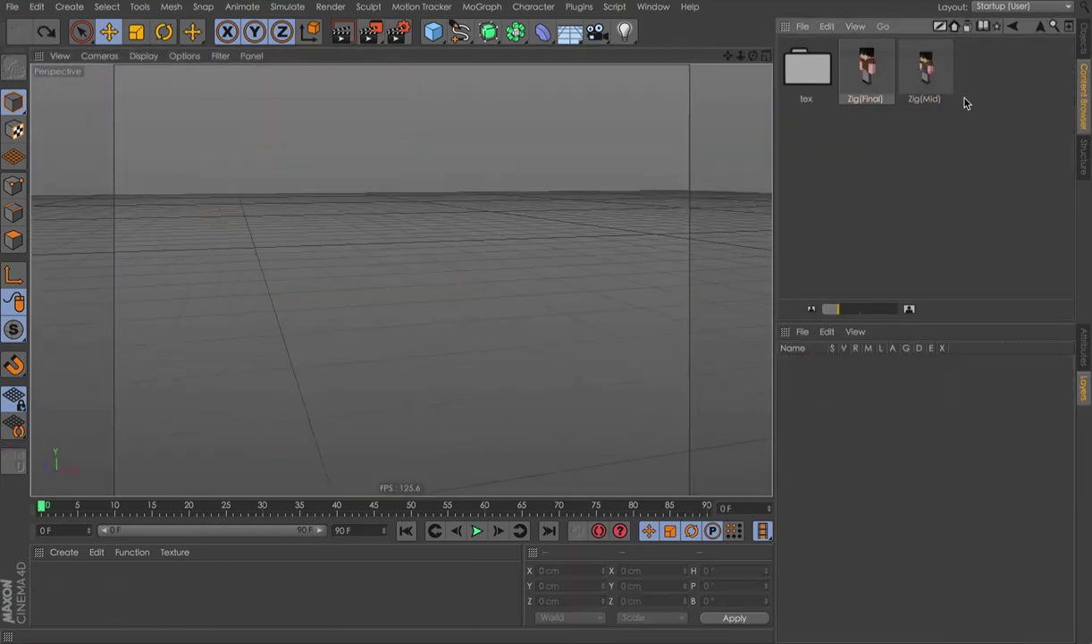
double_click(849, 76)
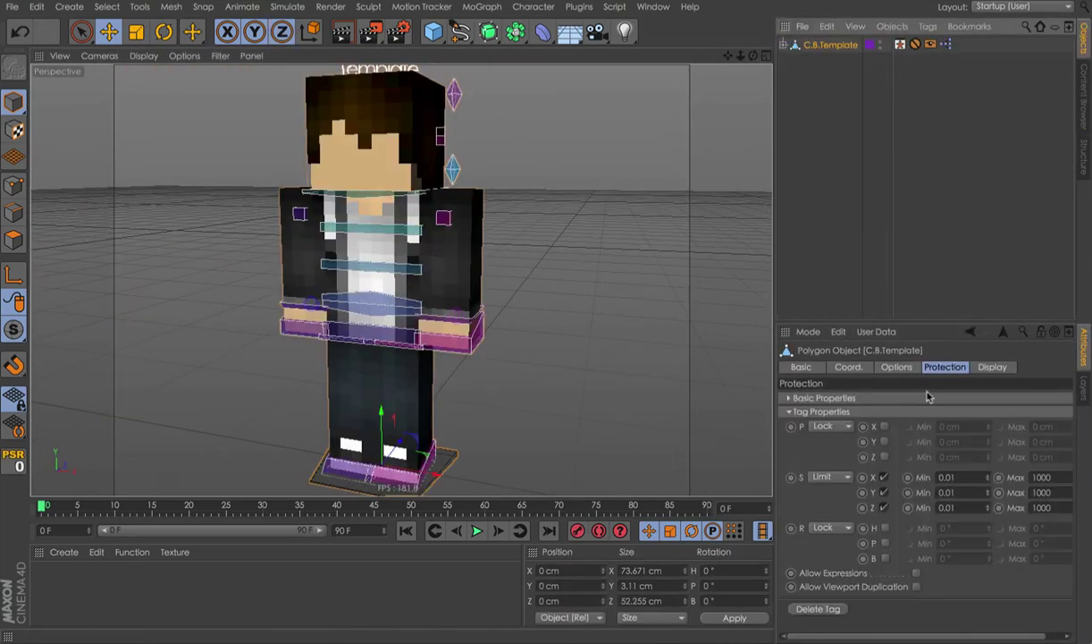
- Show the Options and Automate settings of the Zig(Basic) rig's Automate controller
left_click(896, 366)
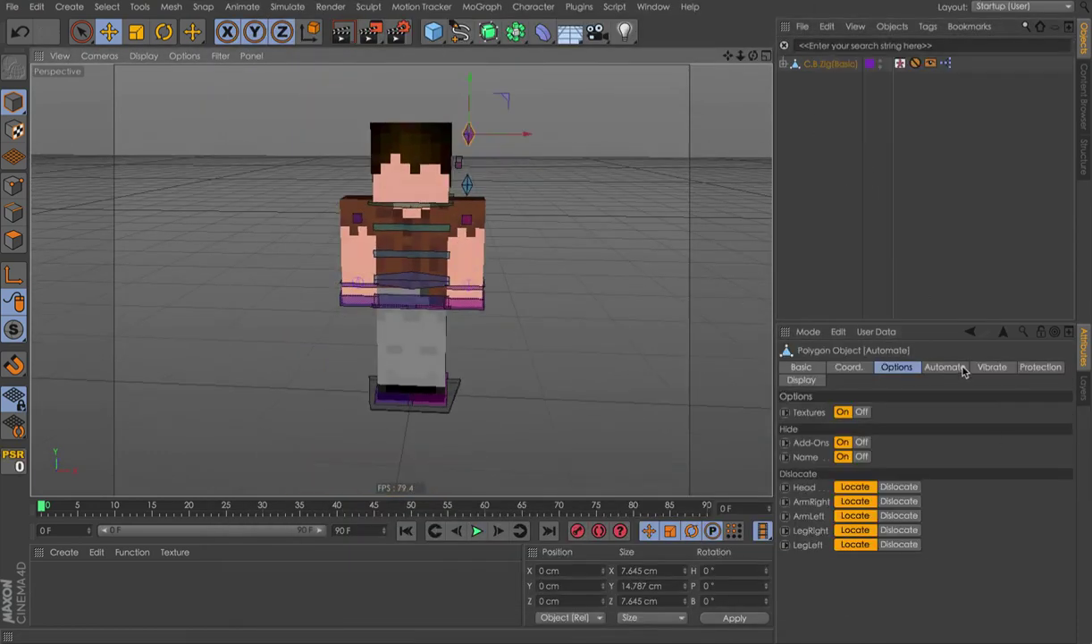
left_click(945, 366)
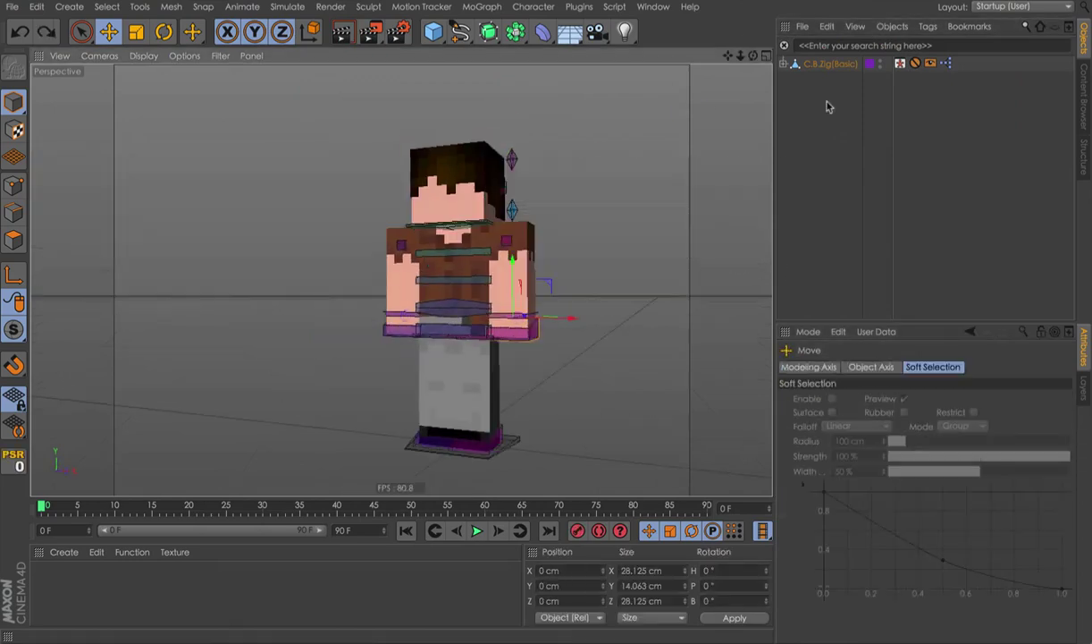
left_click(1009, 85)
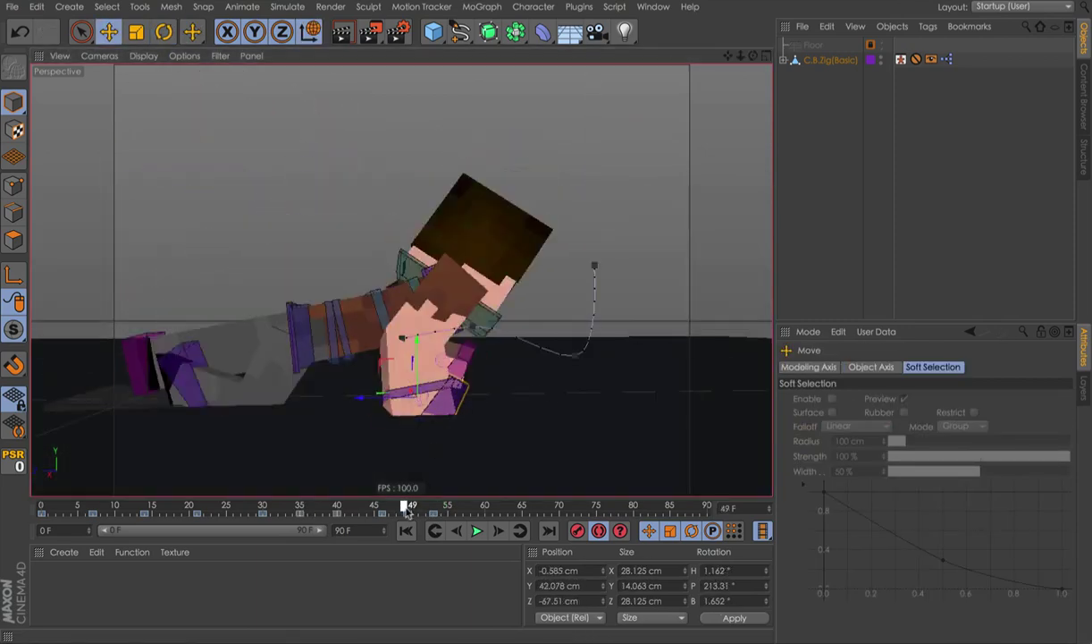
- Review the Zig(Basic) rig's getting-up animation by scrubbing between about frames 42 and 47 and playing it back
left_click_drag(384, 507, 349, 508)
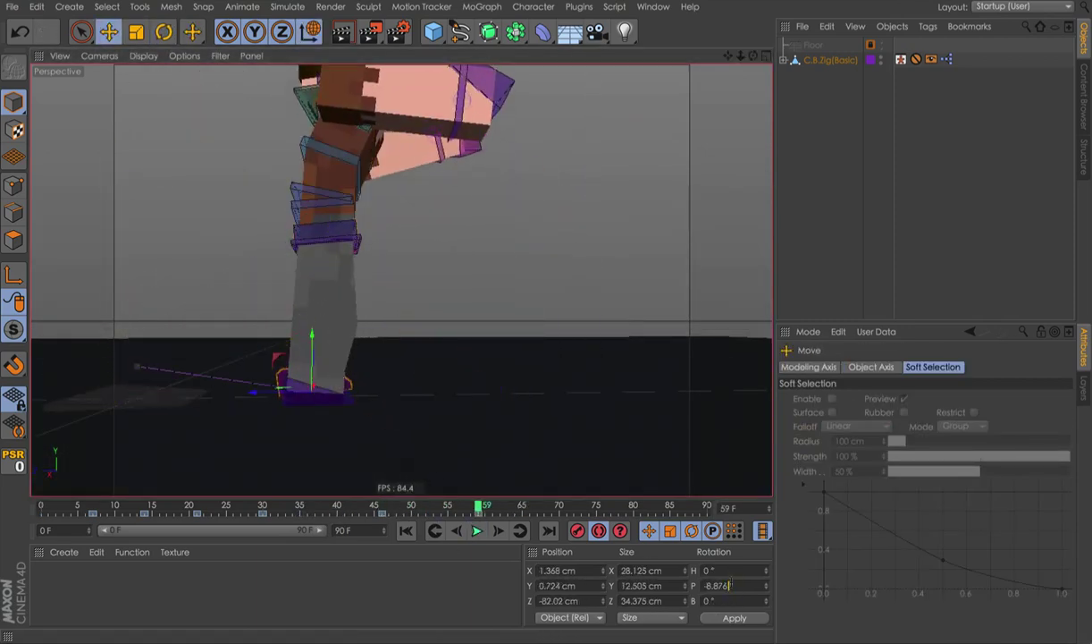
left_click(390, 507)
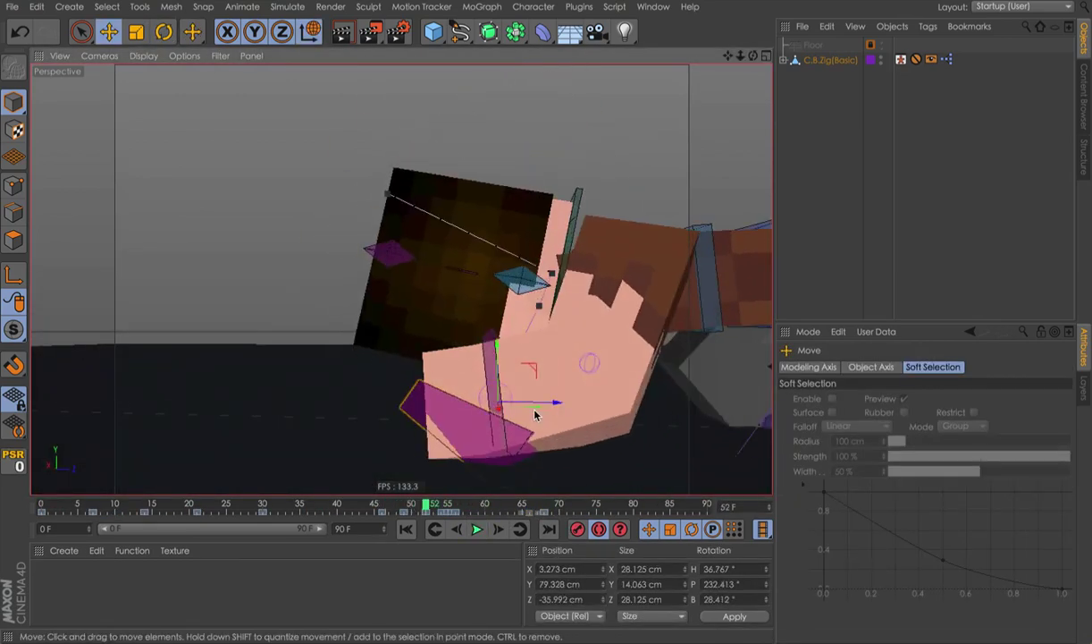
key("F8")
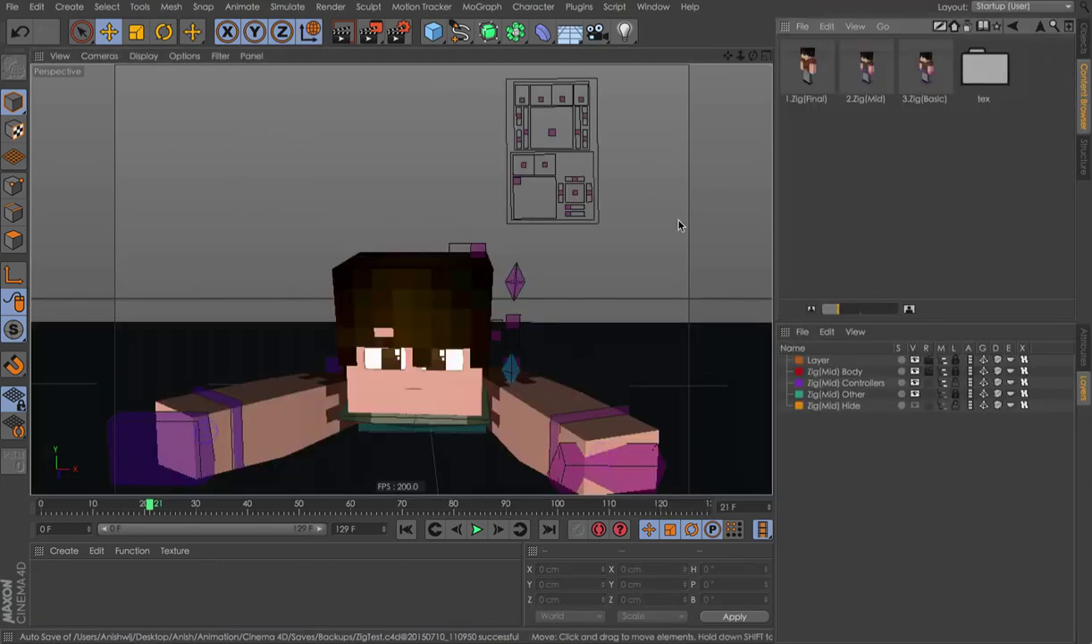
- Check the Zig(Mid) rig's facial animation while it rises from the floor, playing it and scrubbing forward to about frame 69
left_click_drag(460, 387, 539, 228)
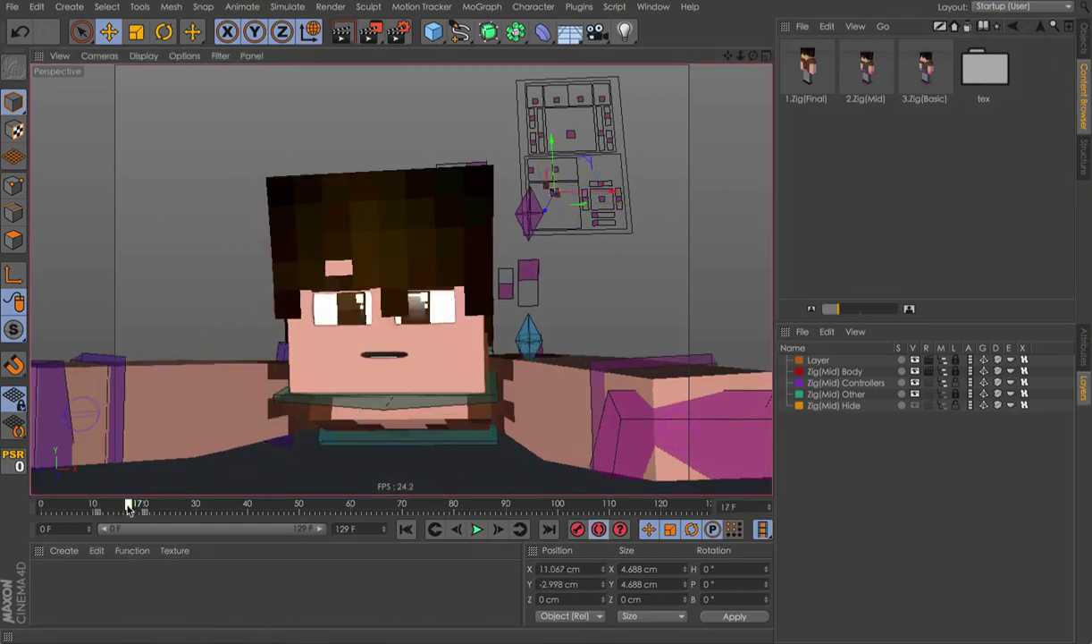
key("F8")
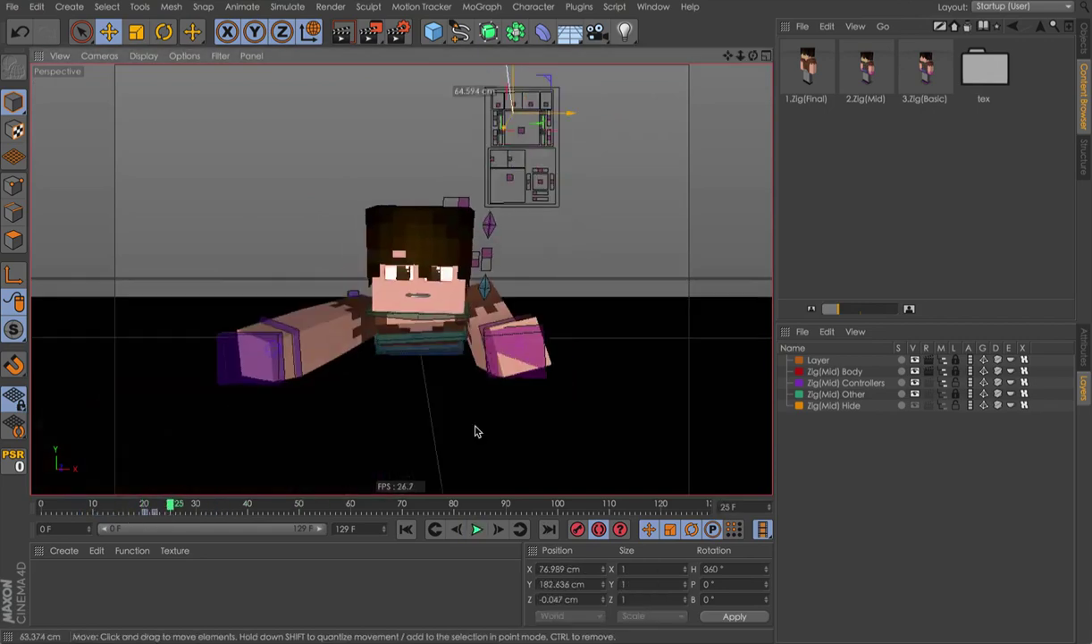
left_click_drag(176, 505, 398, 505)
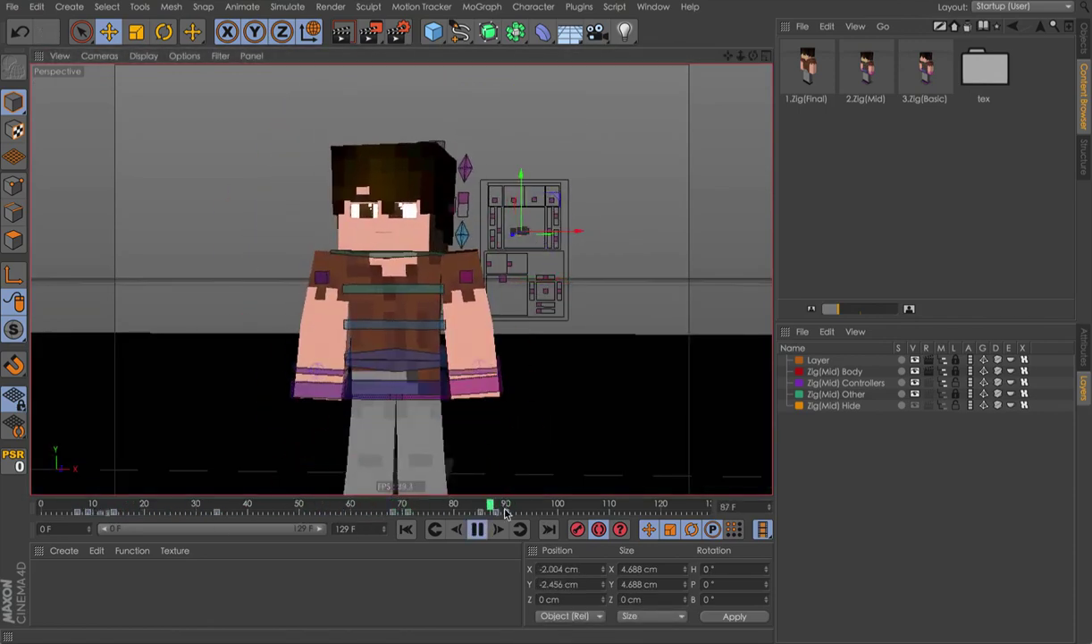
left_click(397, 505)
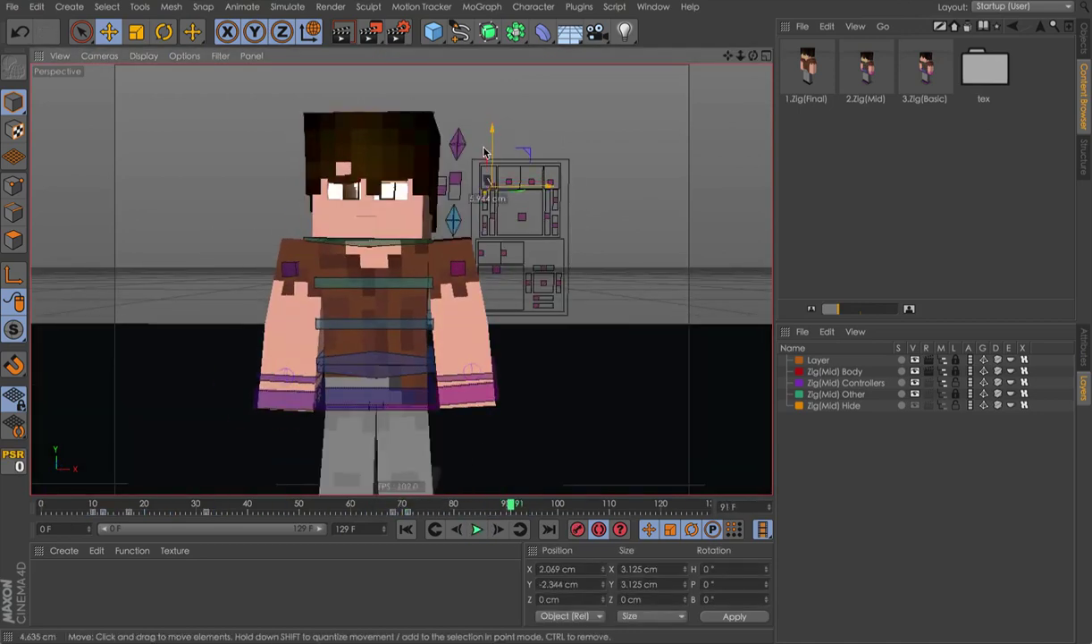
- Adjust a controller on the Zig(Mid) rig's face panel for the standing pose and play back the facial animation
left_click_drag(424, 506, 487, 174)
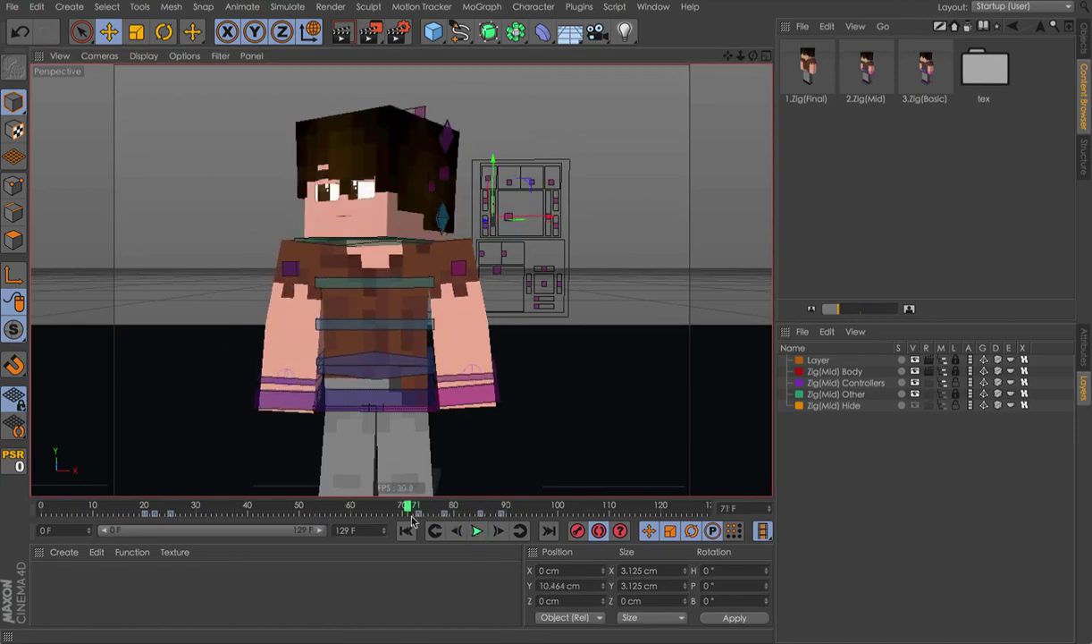
left_click_drag(376, 508, 566, 498)
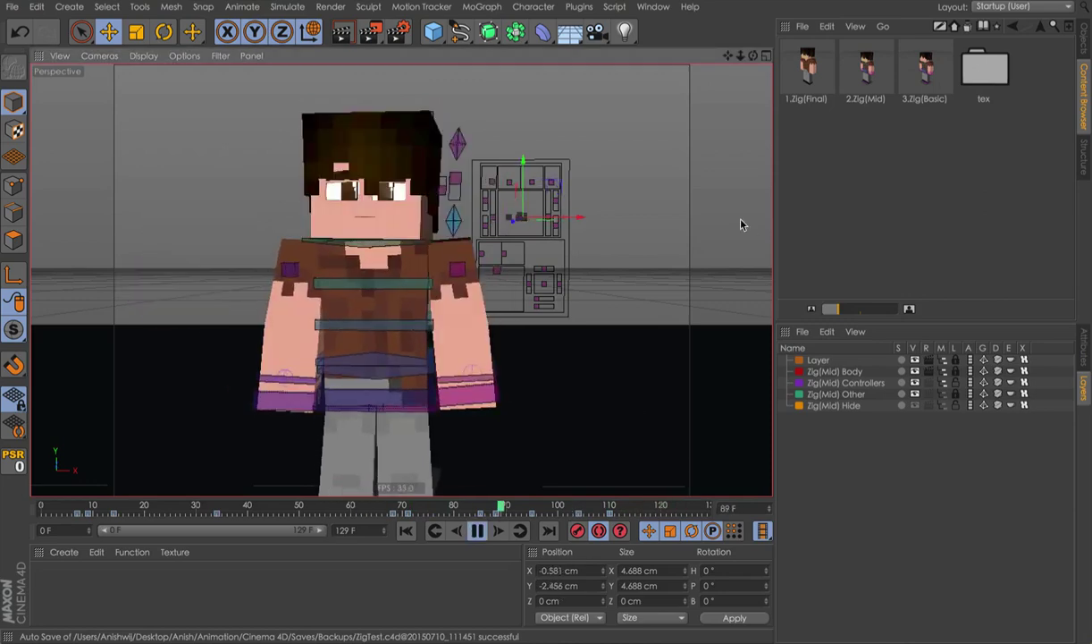
left_click(507, 478)
key("F8")
- Bring the Zig(Final) rig into the scene alongside Zig(Mid) and turn on viewport visibility for the Zig(Final) layers
left_click_drag(1087, 61, 790, 170)
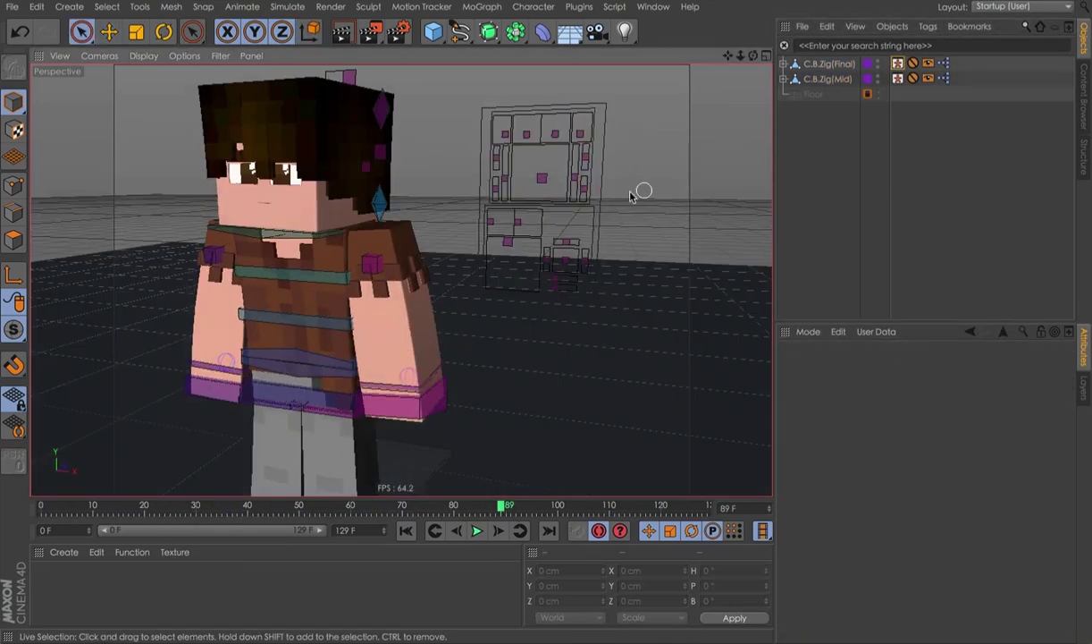
left_click_drag(639, 190, 556, 238)
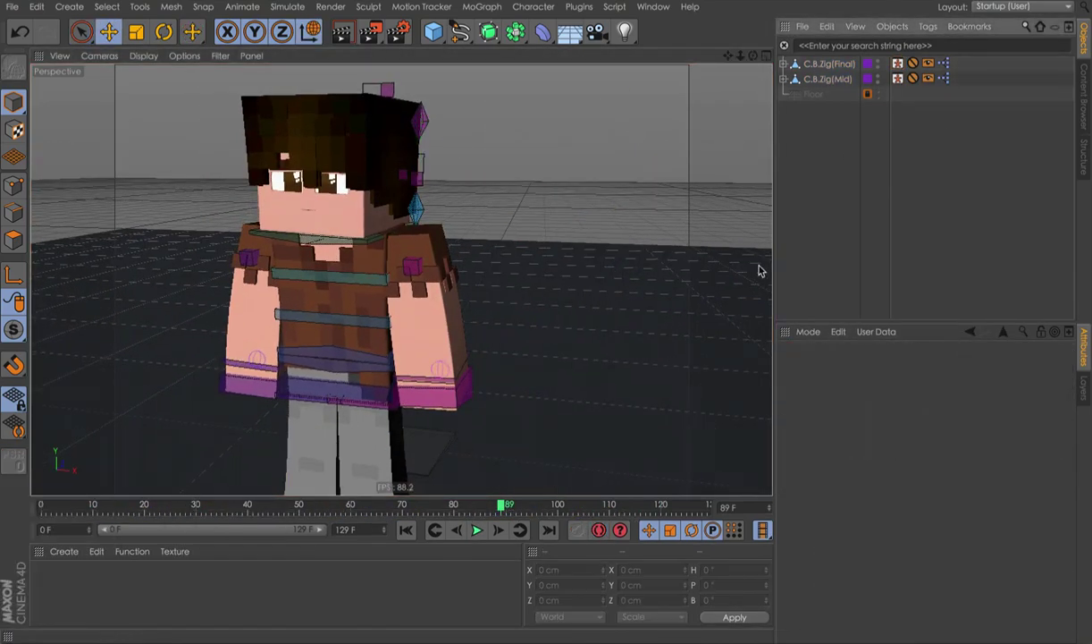
left_click(1083, 385)
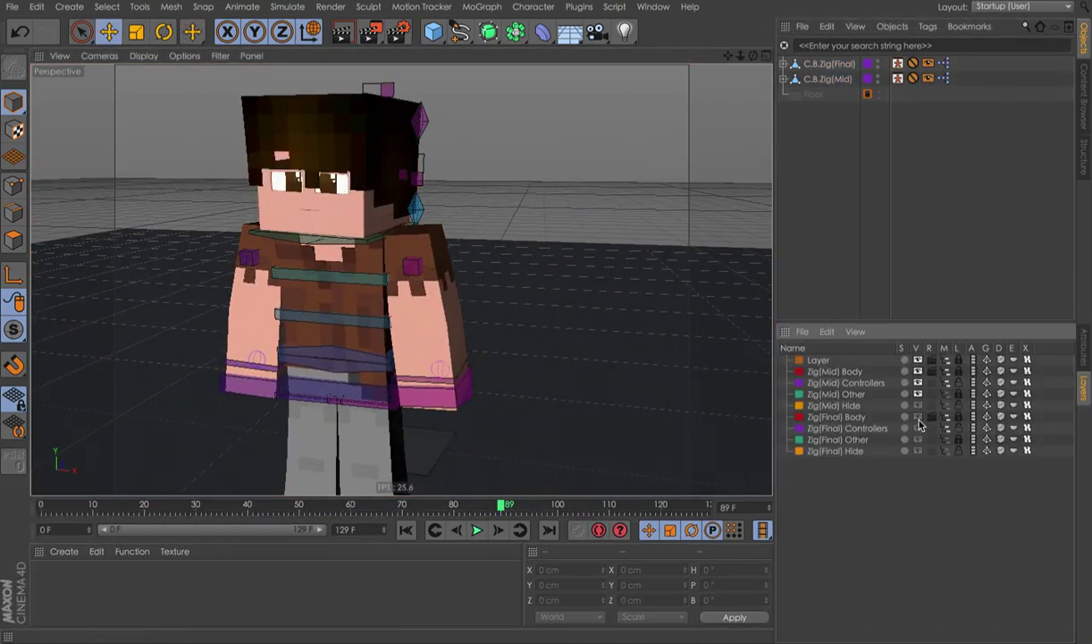
left_click_drag(918, 417, 918, 451)
- Play the animation from about frame 10 and delete the Zig(Mid) Body, Controllers, Other and Hide layers
left_click(90, 505)
key("F8")
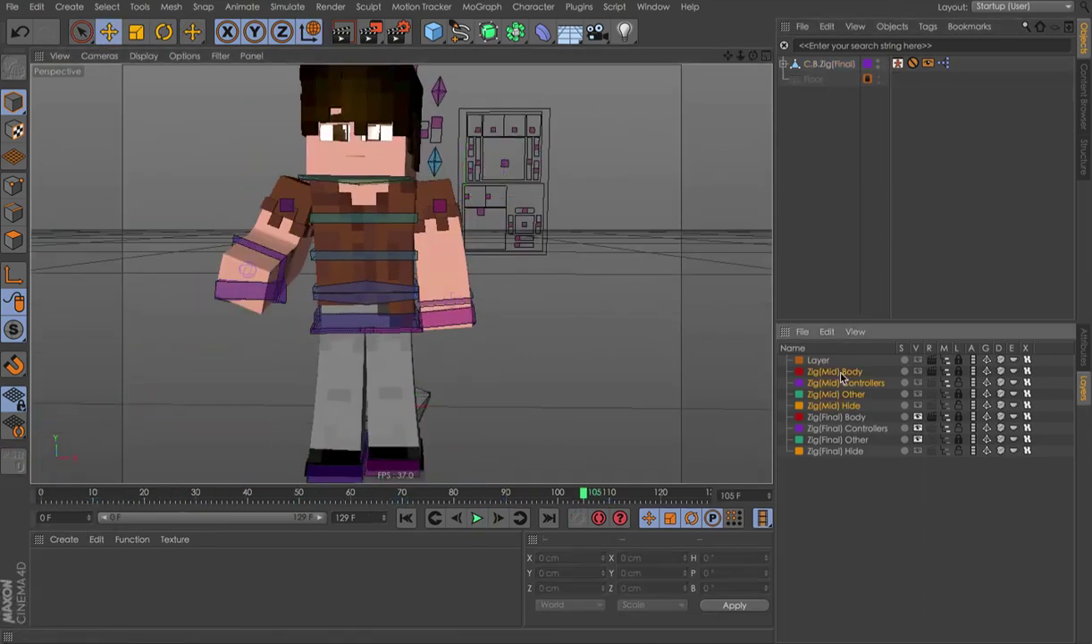
key("Delete")
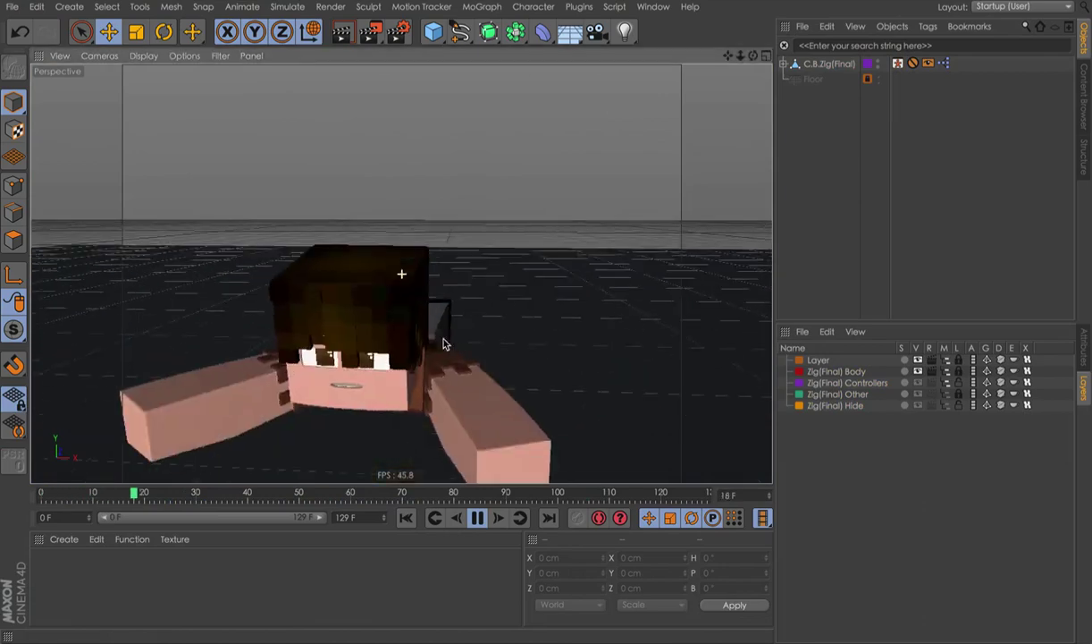